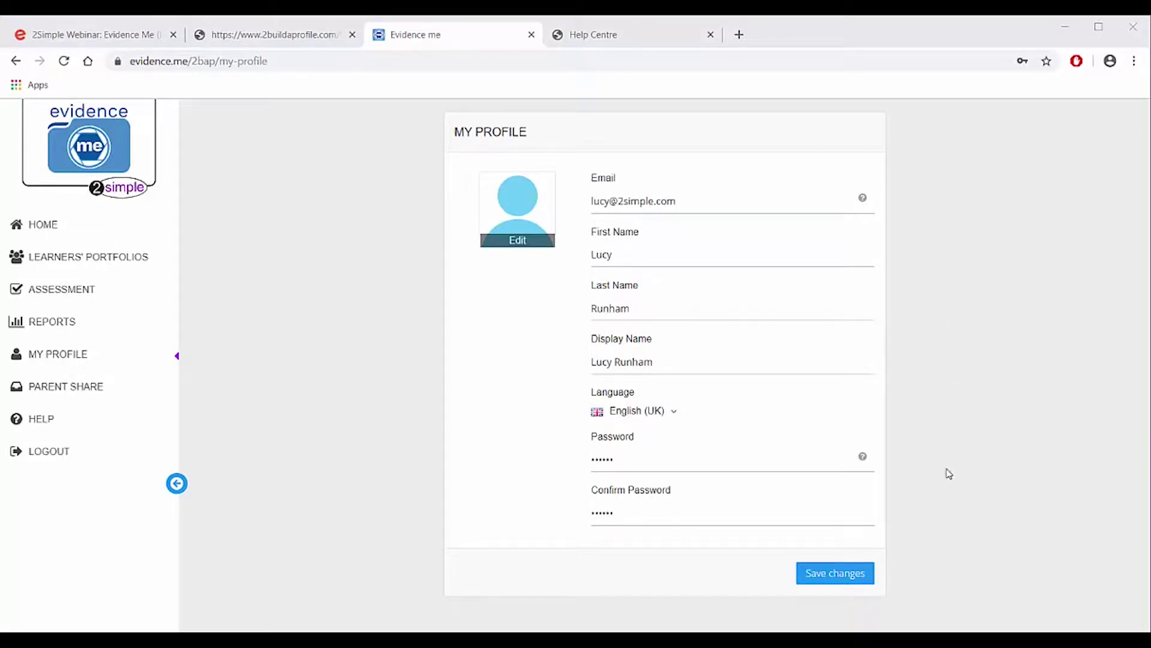
Step: Save the profile with the entered first name, last name and display name
{"action": "left_click", "coordinate": [852, 584]}
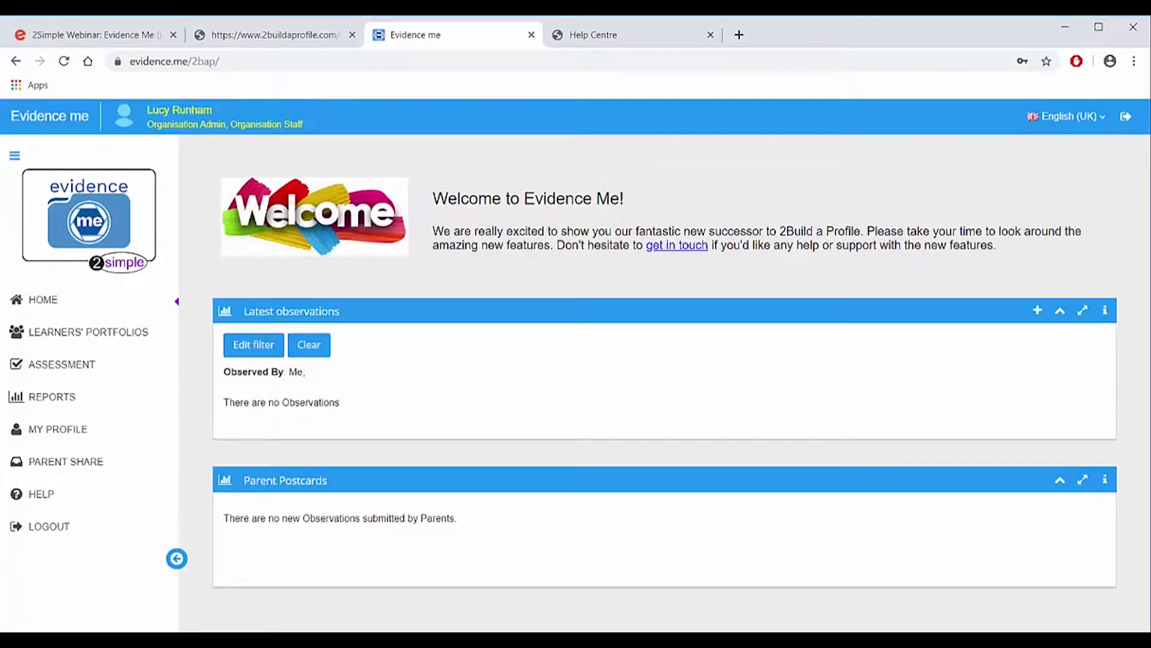
Step: In Administration, add a new Organisation Staff user to organisation ad724559's users
{"action": "left_click", "coordinate": [15, 158]}
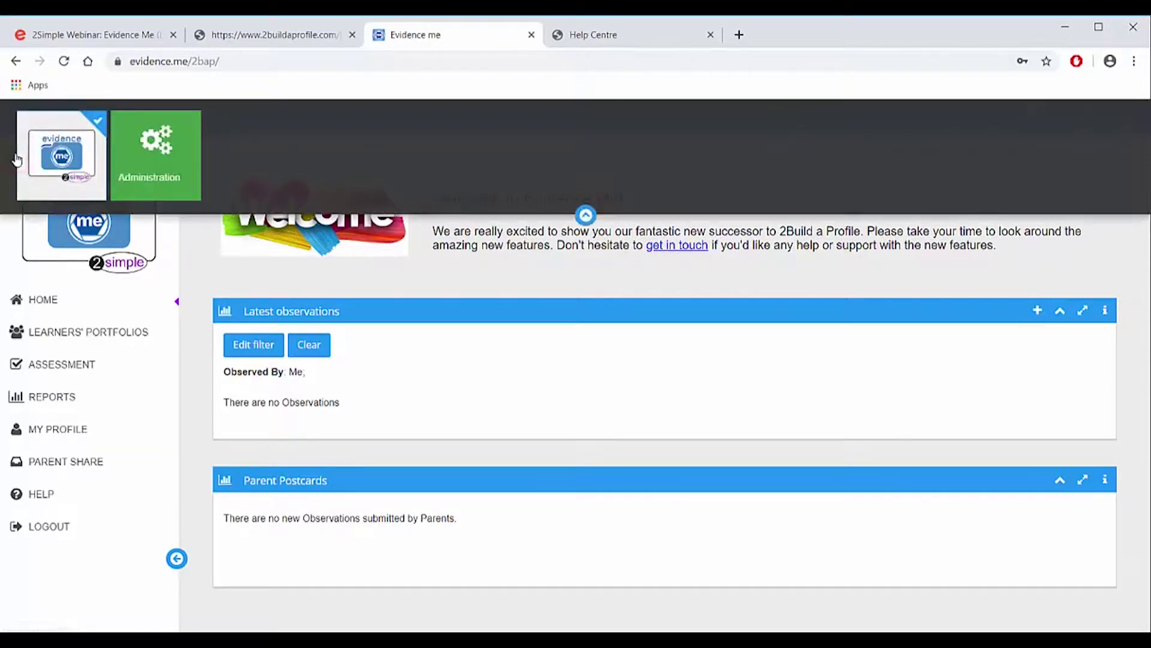
{"action": "left_click", "coordinate": [178, 160]}
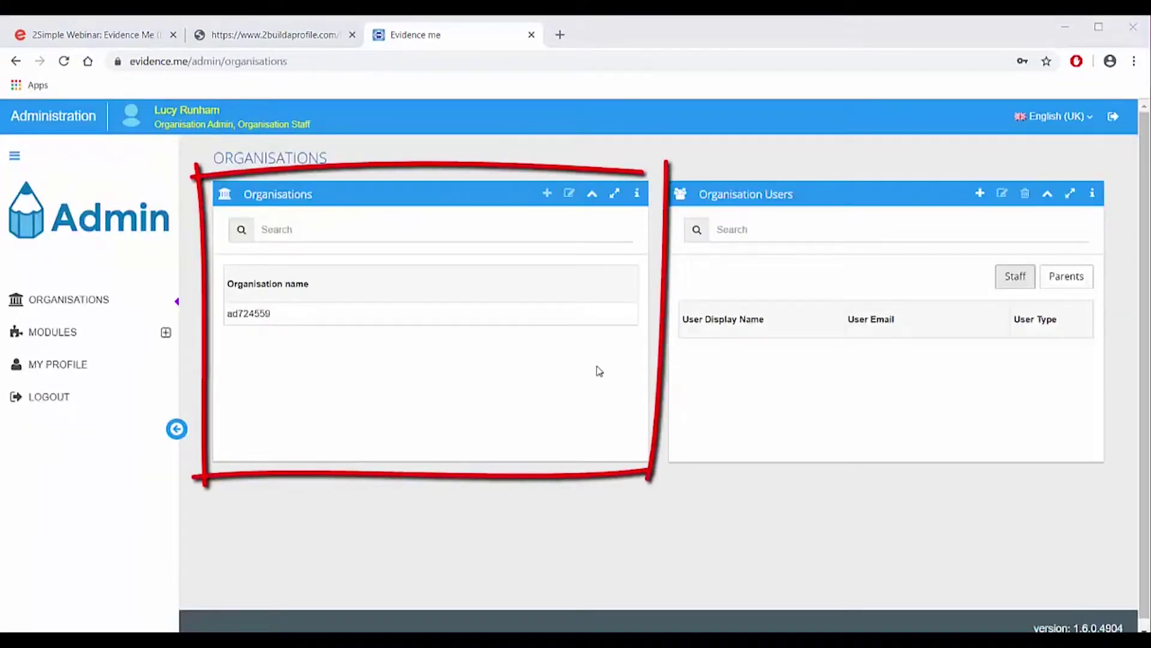
{"action": "left_click", "coordinate": [593, 322]}
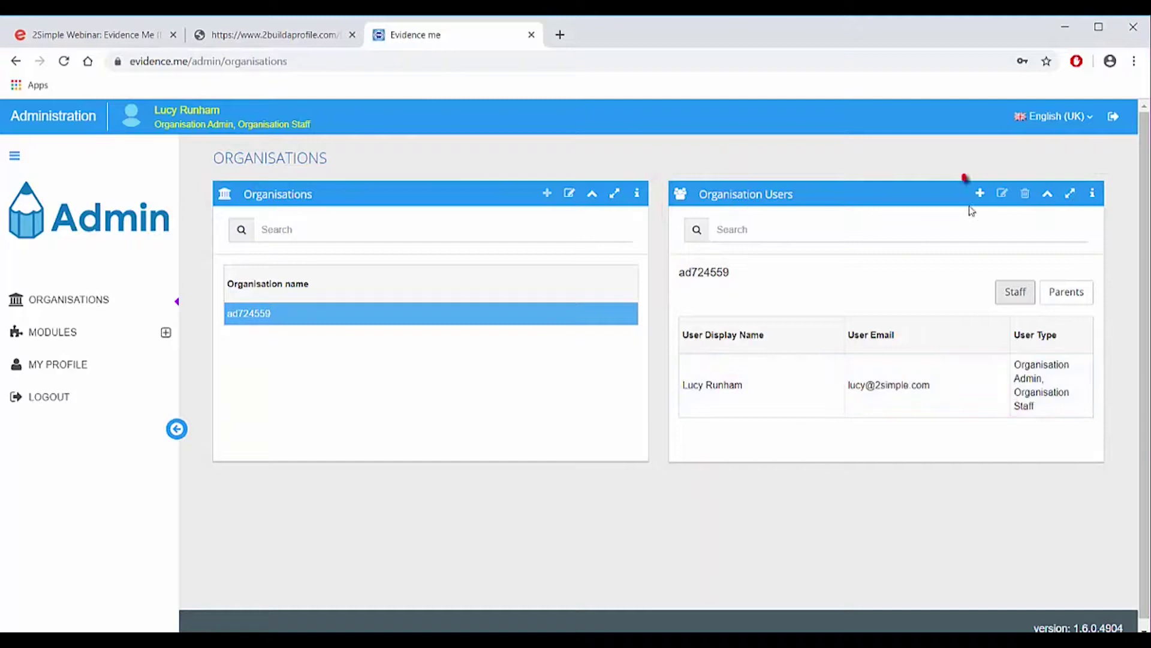
{"action": "left_click", "coordinate": [979, 194]}
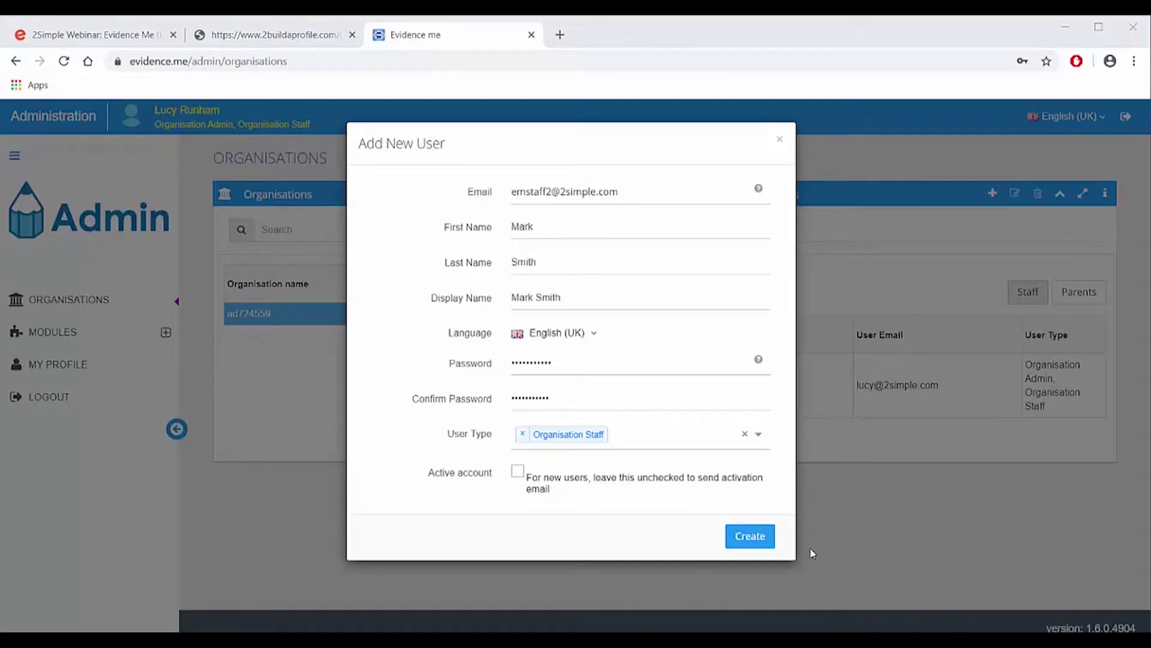
{"action": "left_click", "coordinate": [750, 536]}
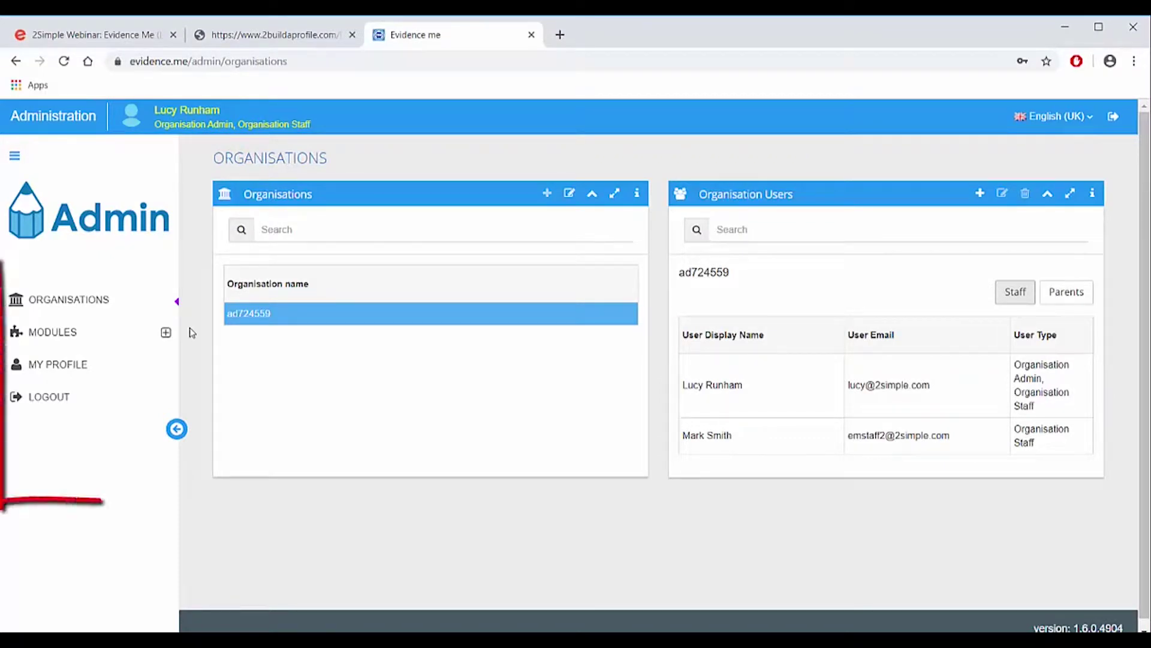
Step: Open the Evidence Me Frameworks settings and review the Early Years (from Sep 2012) Understanding category
{"action": "left_click", "coordinate": [168, 337]}
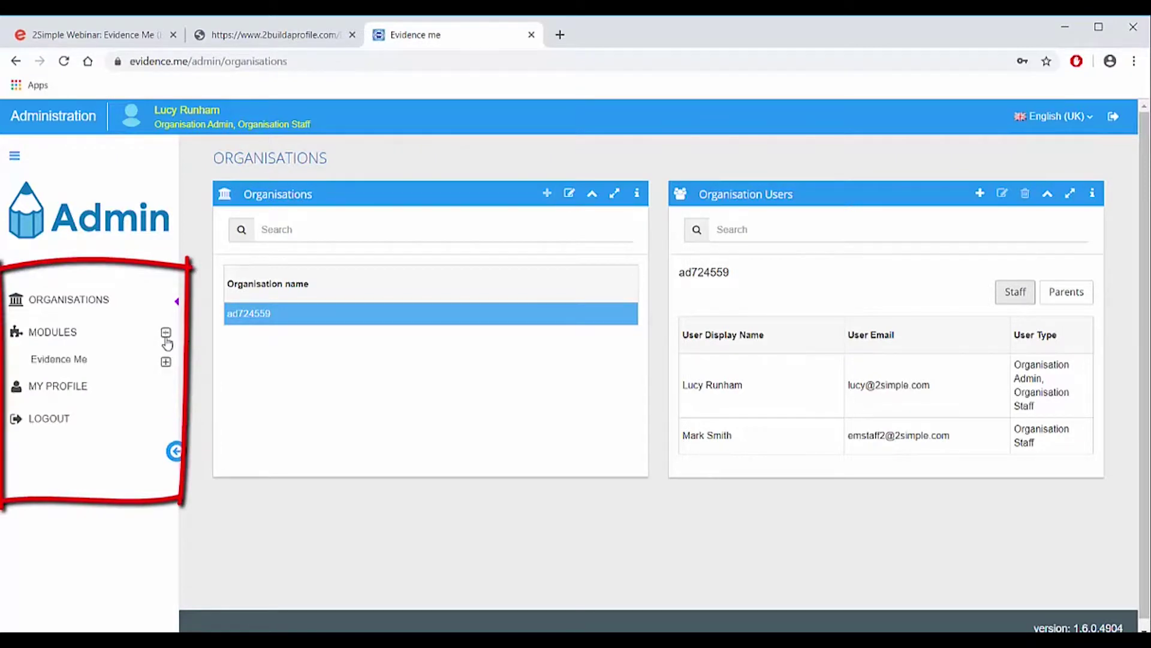
{"action": "left_click", "coordinate": [166, 365]}
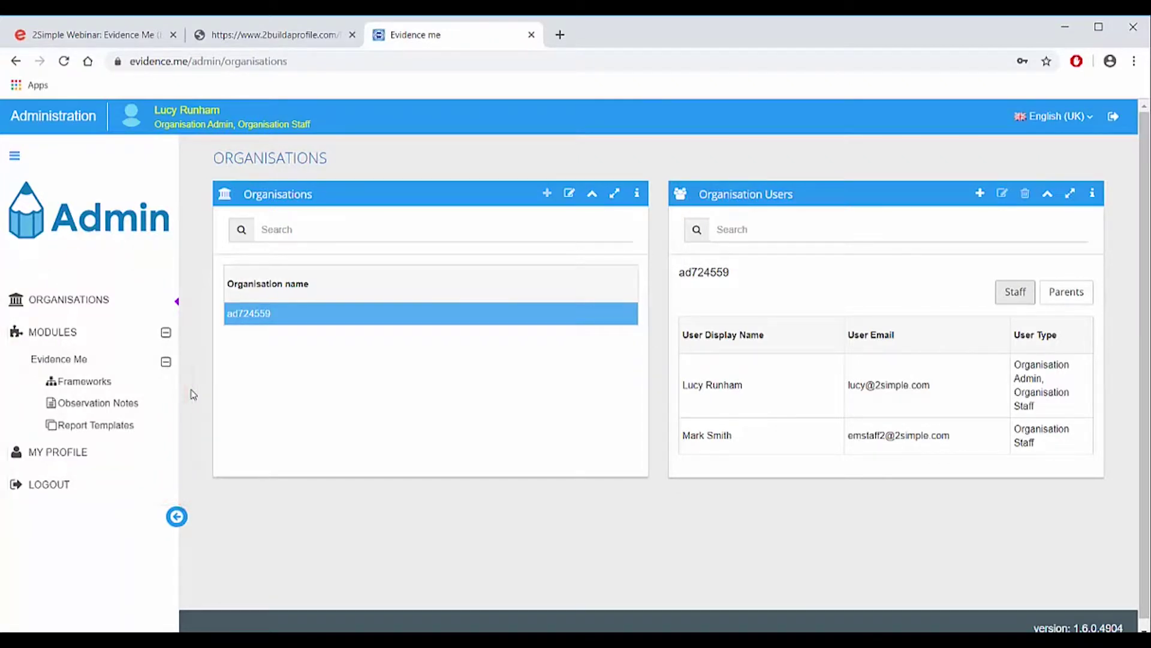
{"action": "left_click", "coordinate": [147, 387]}
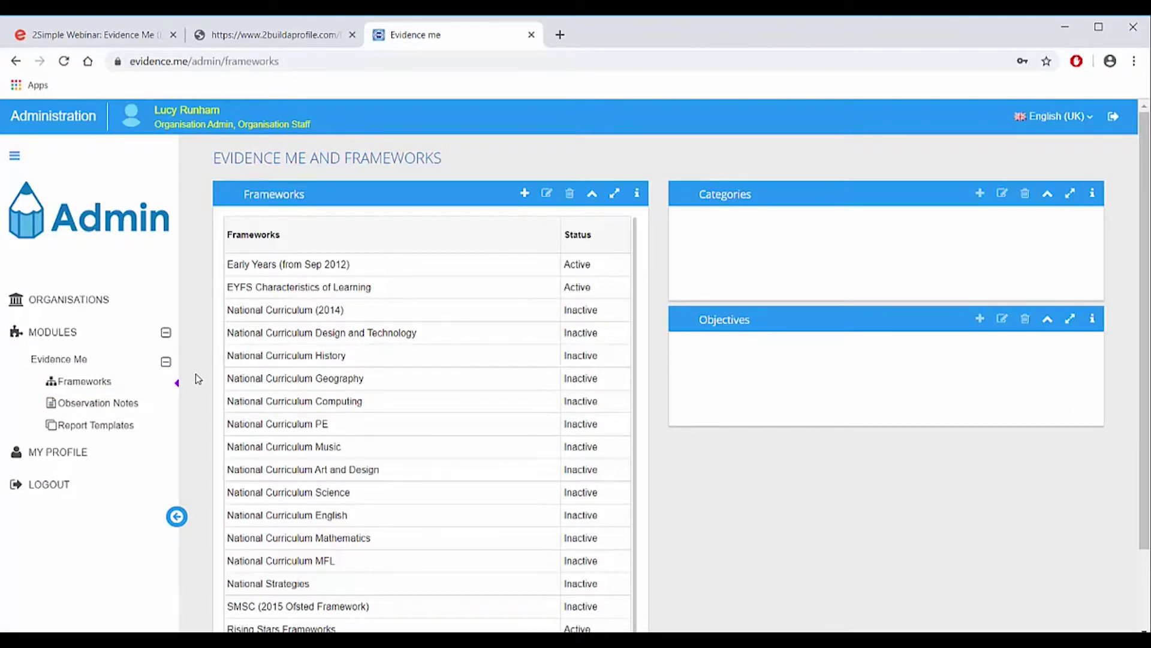
{"action": "left_click", "coordinate": [310, 263]}
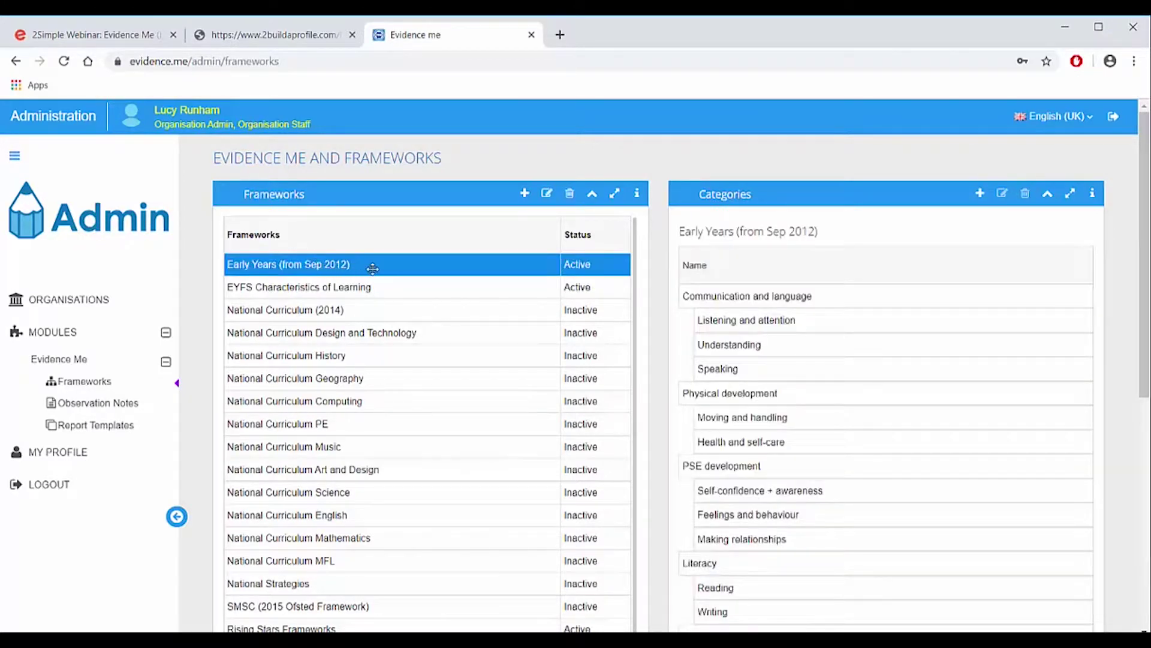
{"action": "left_click", "coordinate": [832, 351]}
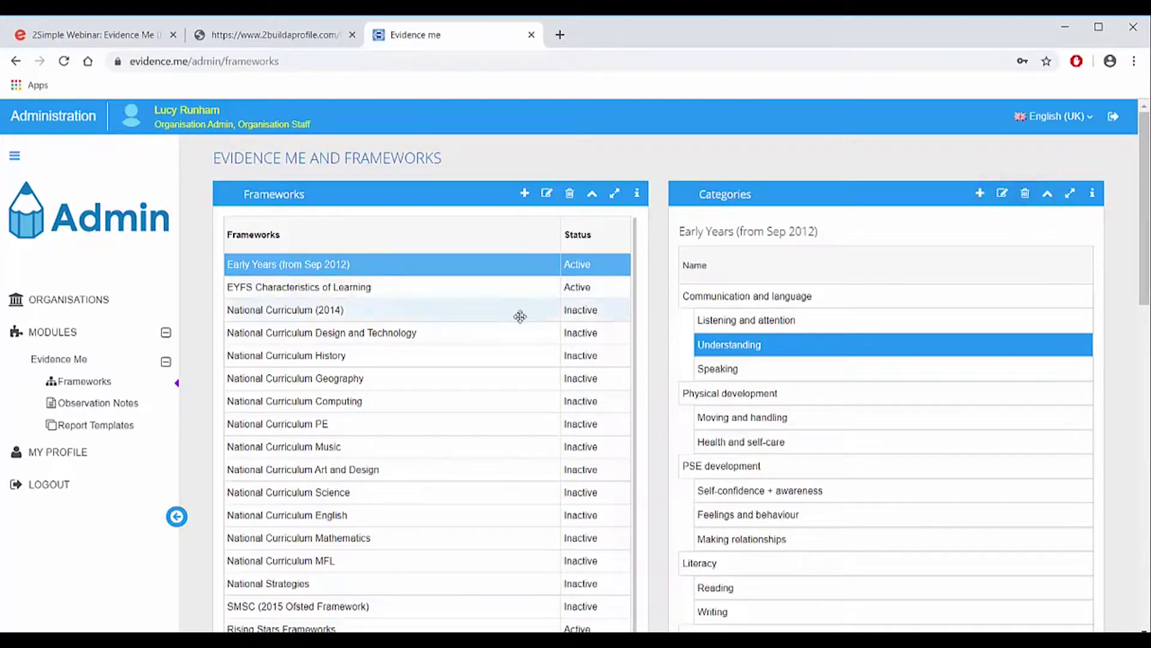
Step: Resave the National Curriculum (2014) framework settings and bring up the Observation Notes fields
{"action": "left_click", "coordinate": [478, 302]}
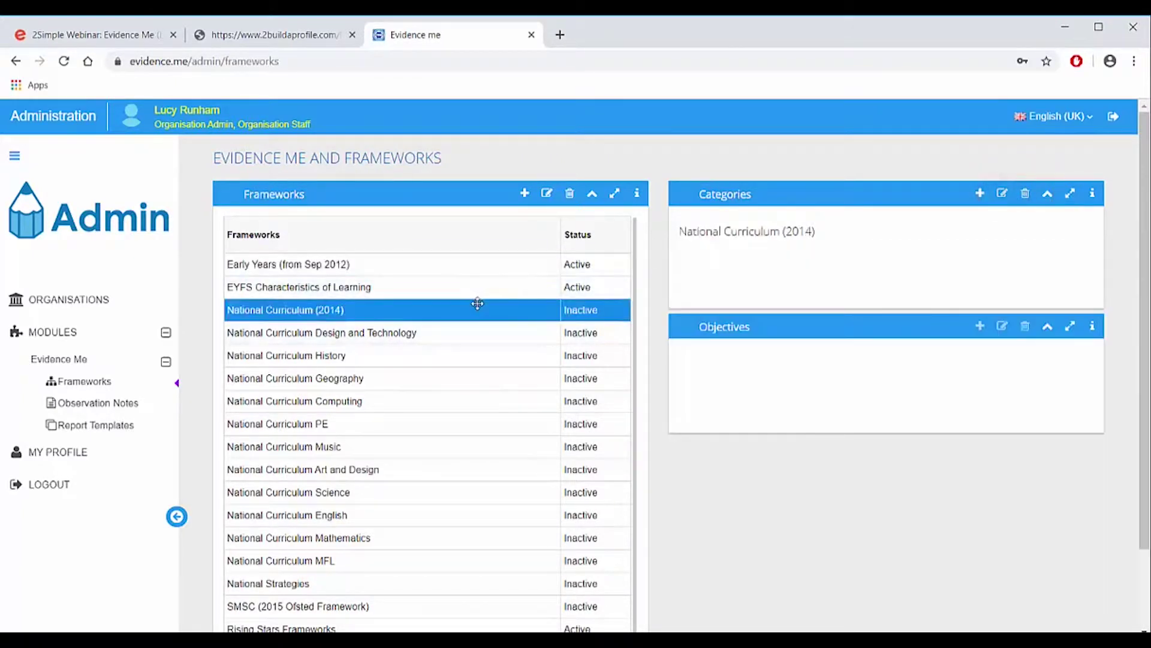
{"action": "left_click", "coordinate": [546, 194]}
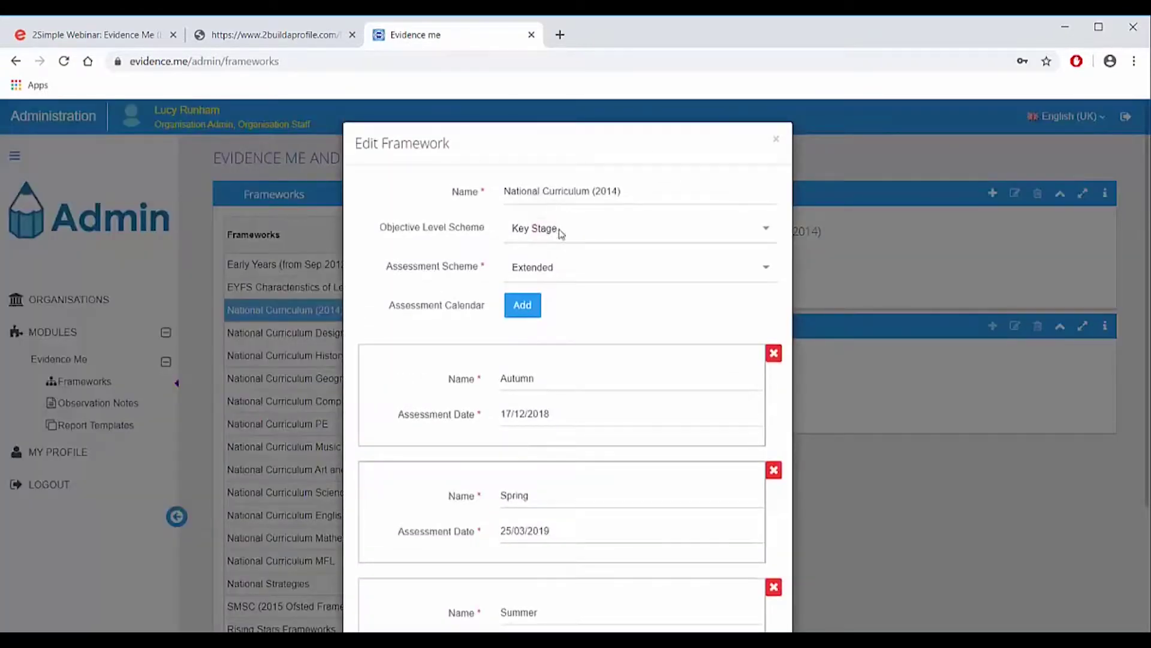
{"action": "scroll", "coordinate": [783, 437], "scroll_direction": "down", "scroll_amount": 3}
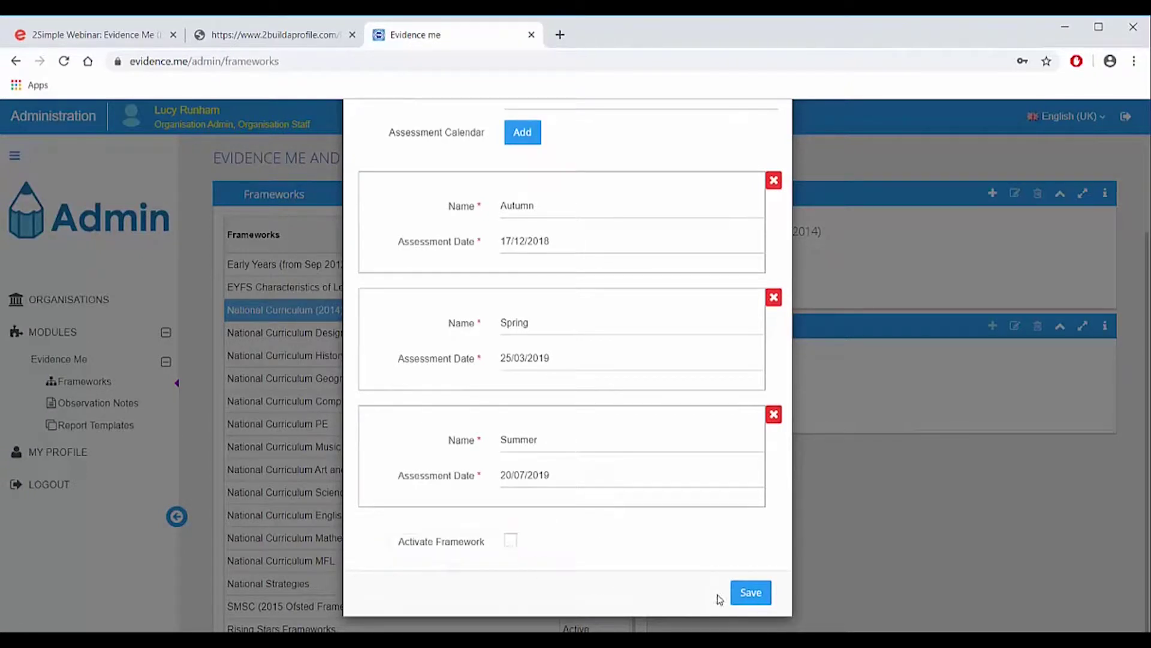
{"action": "left_click", "coordinate": [740, 594]}
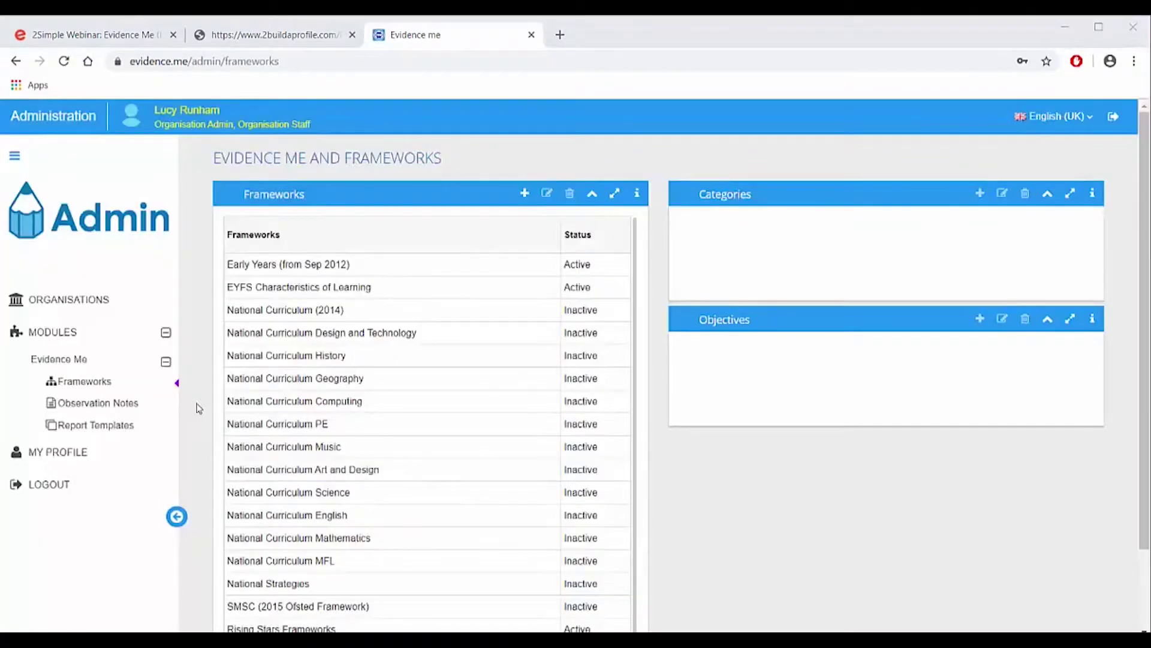
{"action": "left_click", "coordinate": [131, 408]}
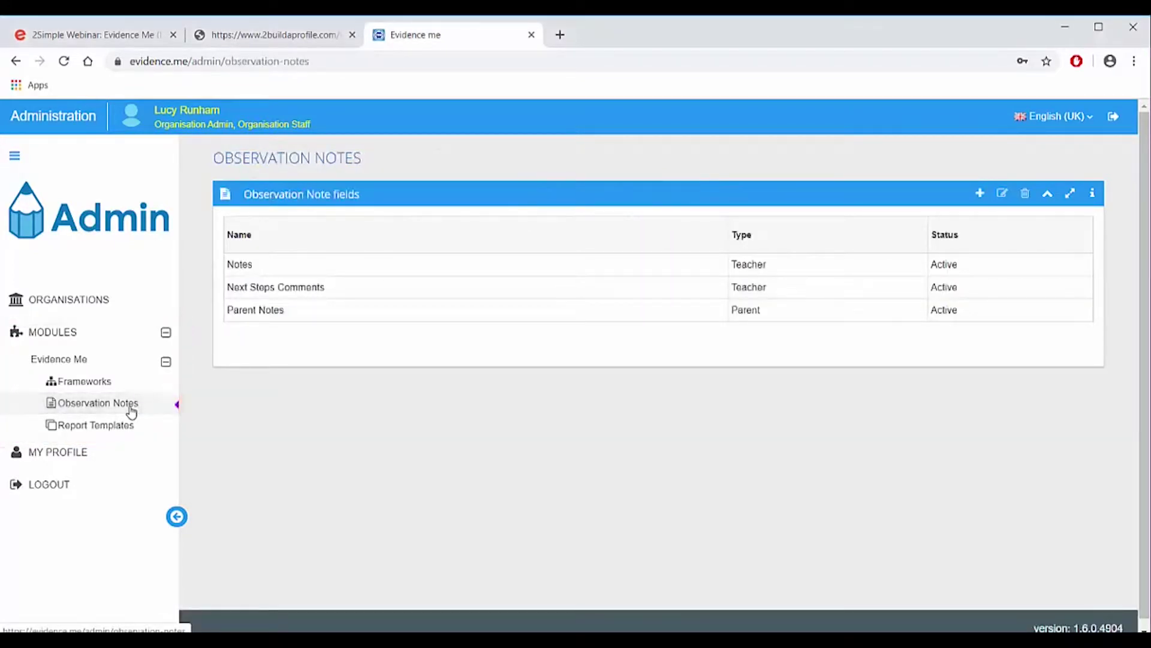
Step: Select the Next Steps Comments field, then go to the Report Templates configuration
{"action": "left_click", "coordinate": [321, 294]}
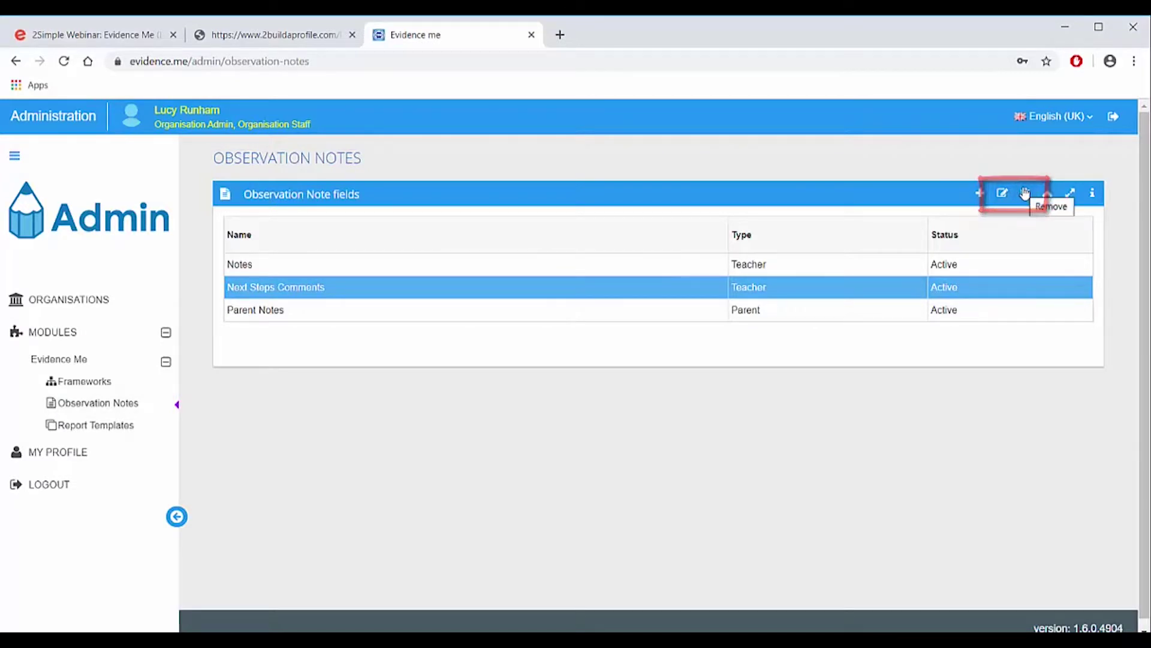
{"action": "left_click", "coordinate": [109, 427]}
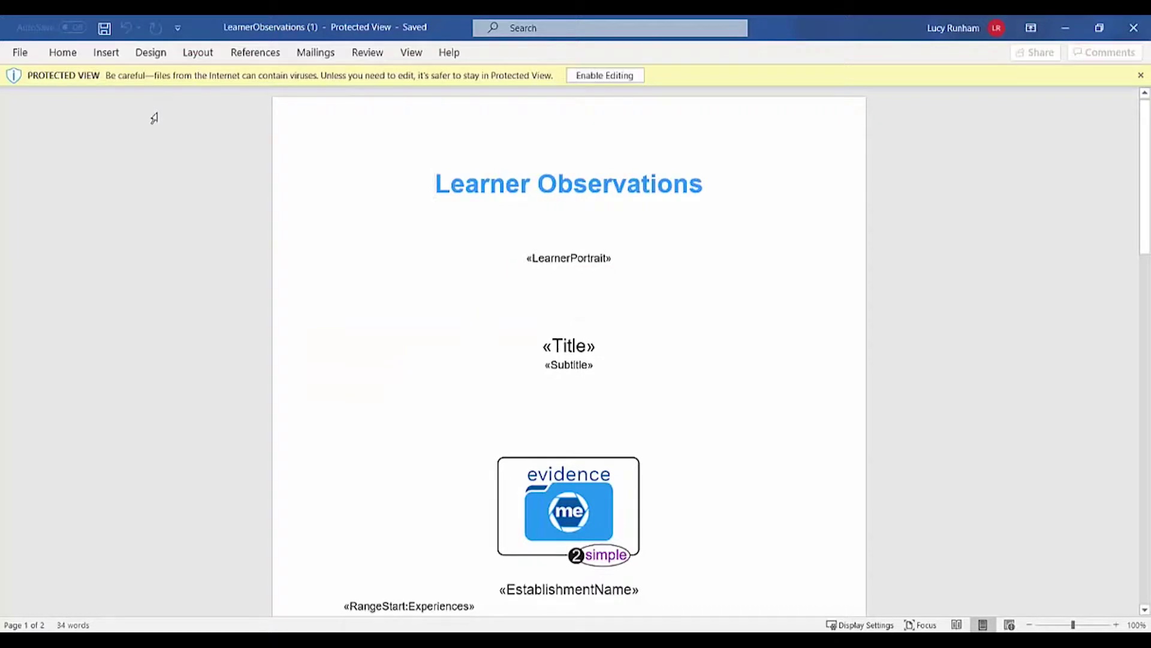
Step: Enable editing of the LearnerObservations template in Word
{"action": "left_click", "coordinate": [620, 79]}
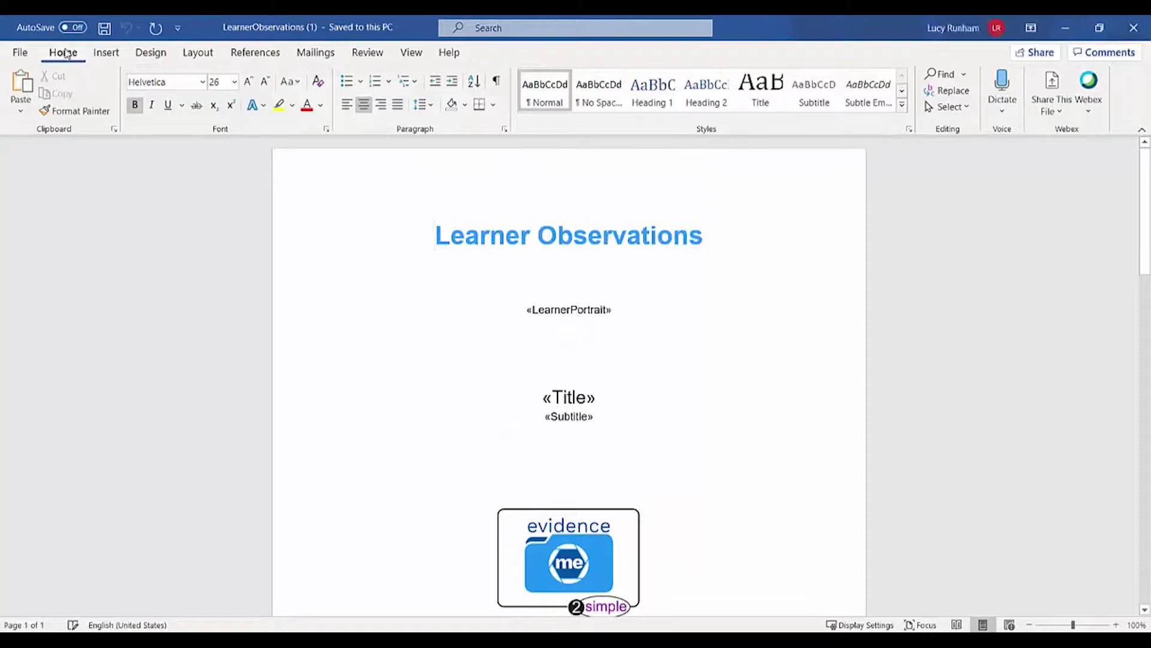
Step: Return to Chrome and switch from administration to the main app's Learners' Portfolios
{"action": "key", "text": "alt+Tab"}
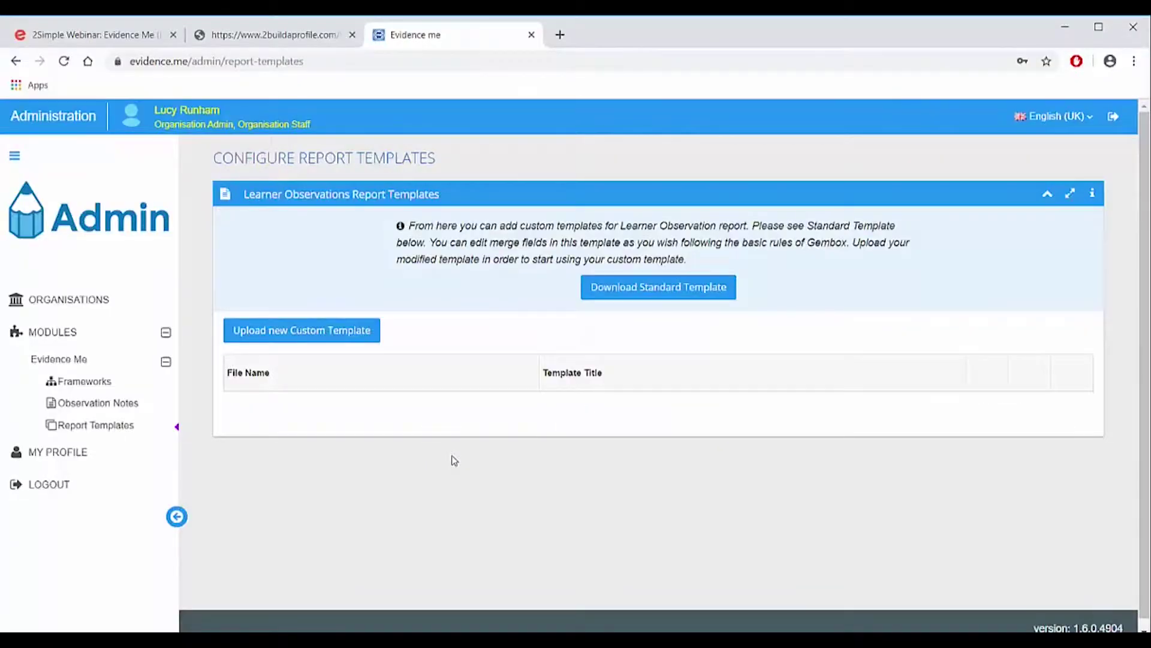
{"action": "left_click", "coordinate": [353, 337]}
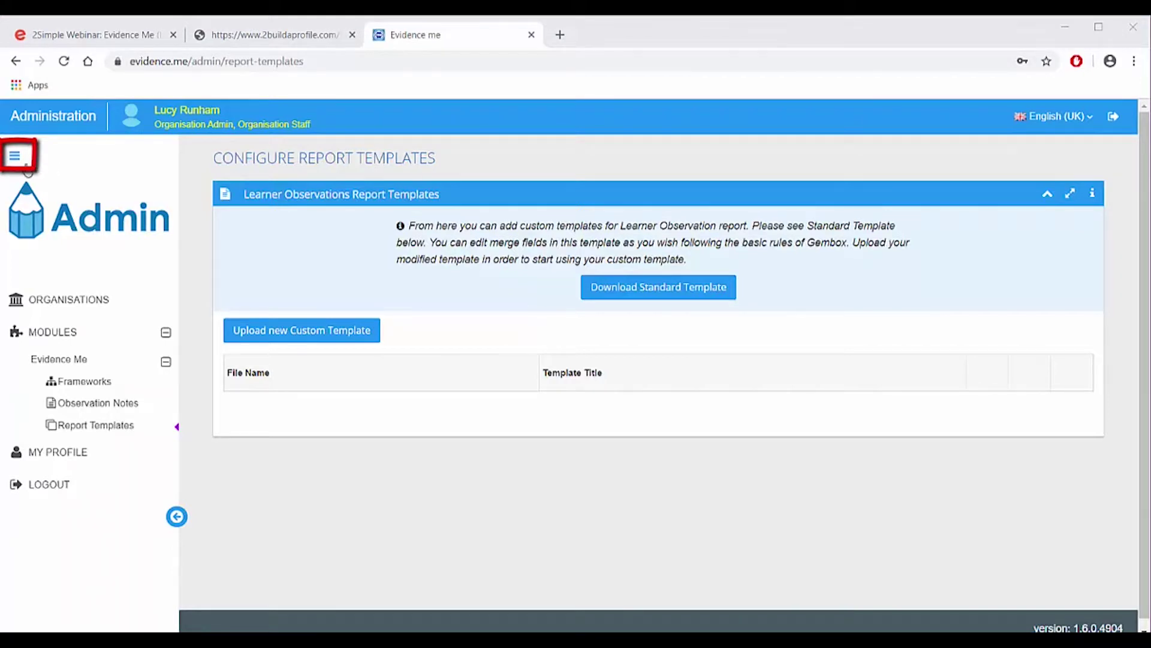
{"action": "left_click", "coordinate": [19, 164]}
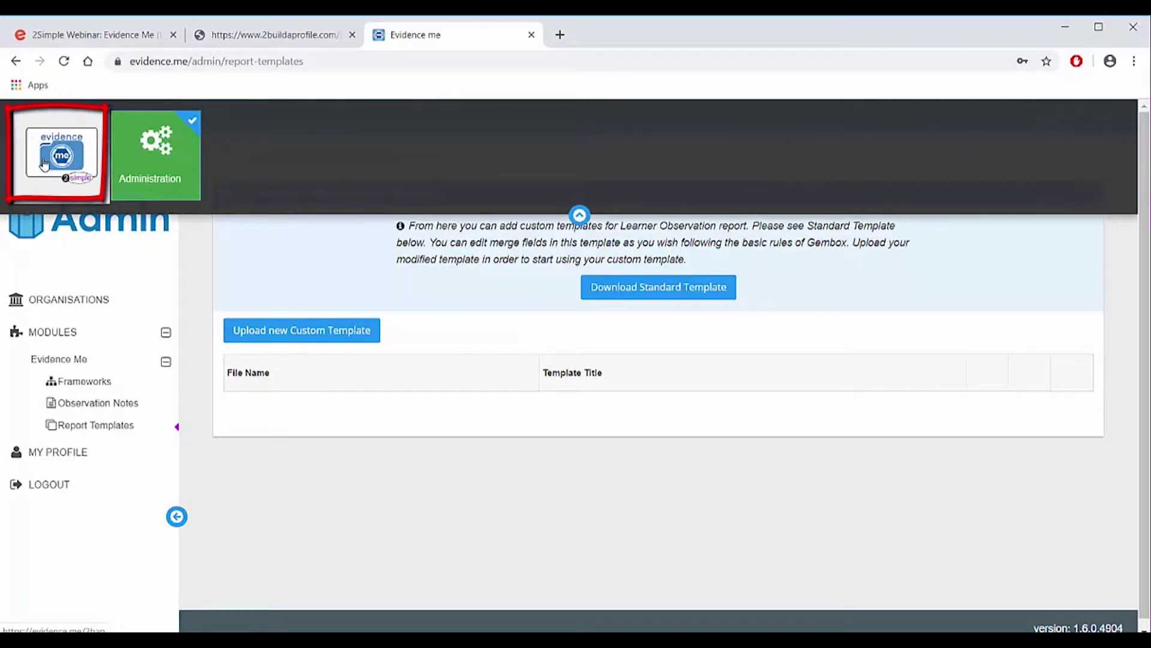
{"action": "left_click", "coordinate": [44, 166]}
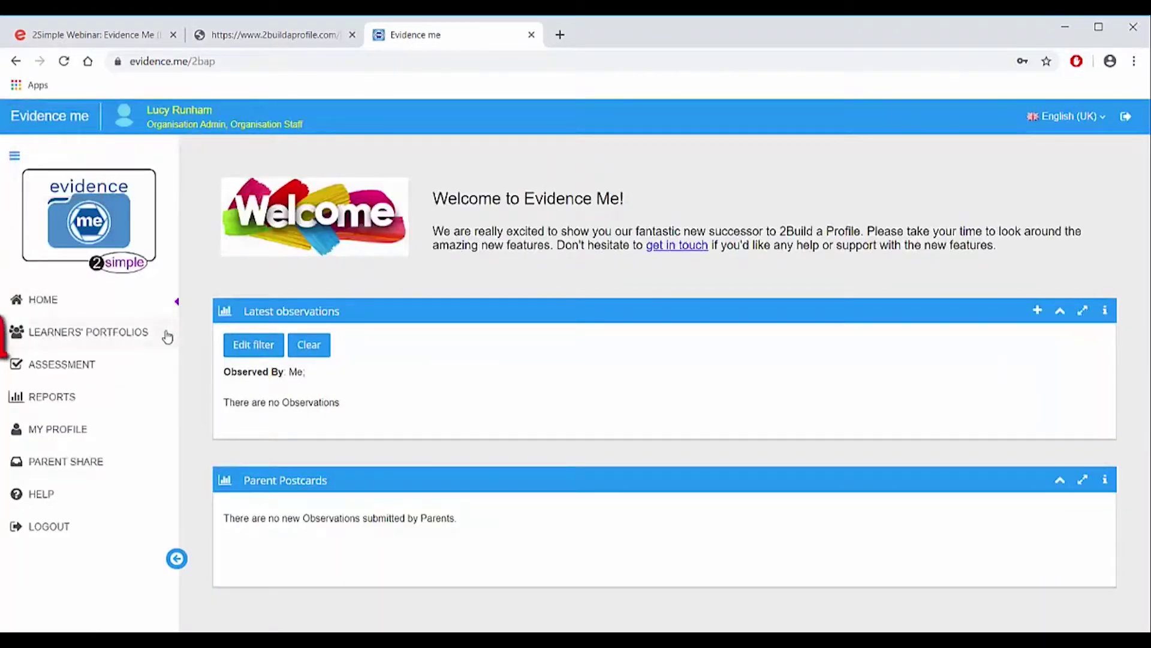
{"action": "left_click", "coordinate": [145, 338]}
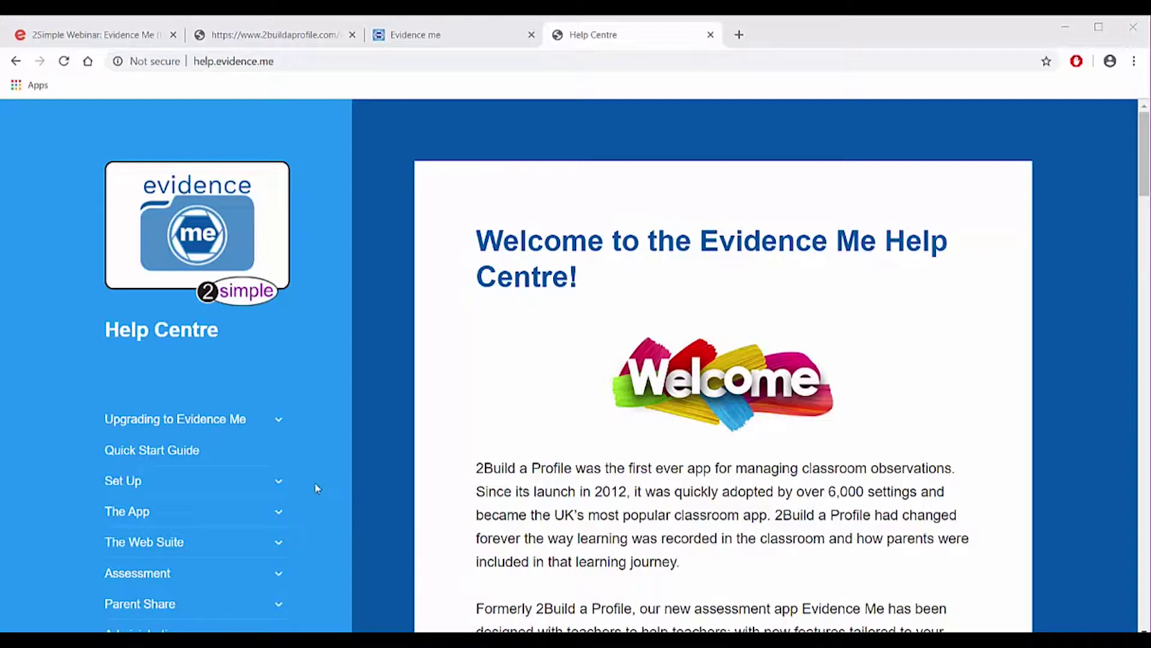
Step: Open the Set Up > Classes & Learners help page and read down to the Upload Learners and CSV template sections
{"action": "left_click", "coordinate": [278, 482]}
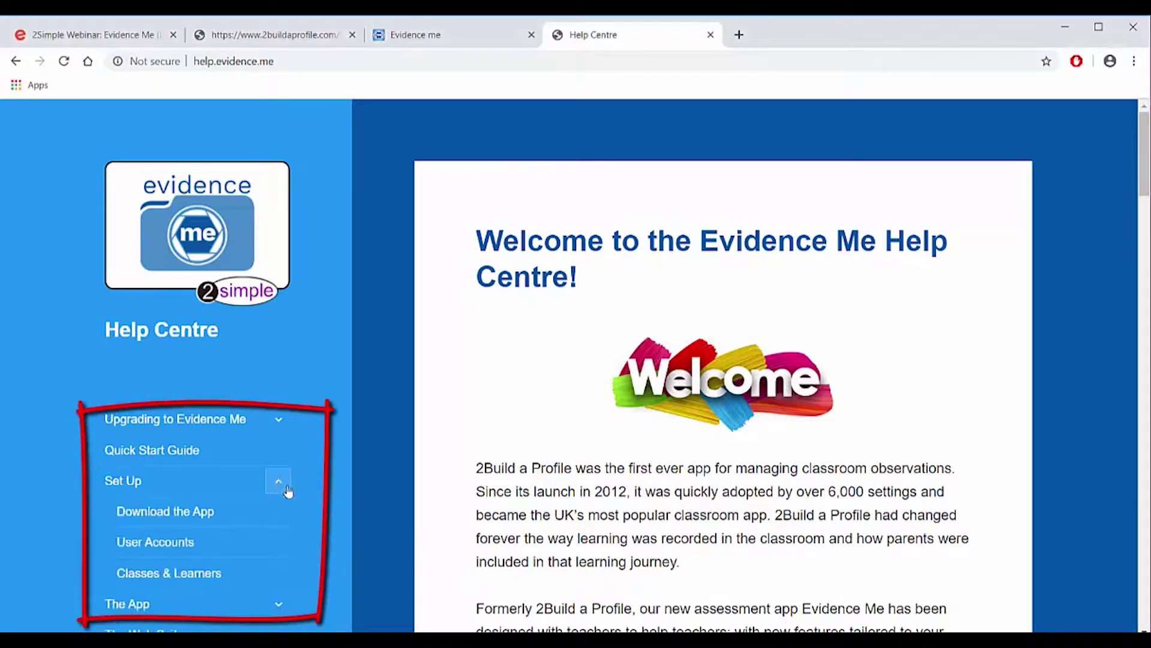
{"action": "left_click", "coordinate": [219, 574]}
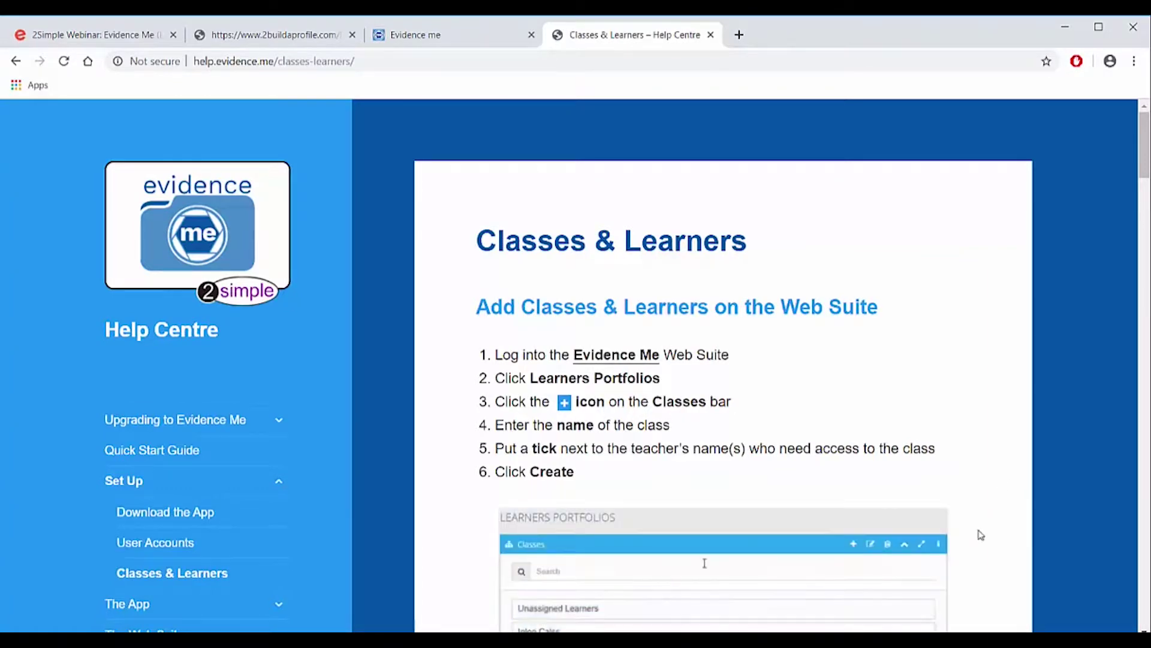
{"action": "scroll", "coordinate": [977, 532], "scroll_direction": "down", "scroll_amount": 6}
{"action": "scroll", "coordinate": [981, 535], "scroll_direction": "down", "scroll_amount": 9}
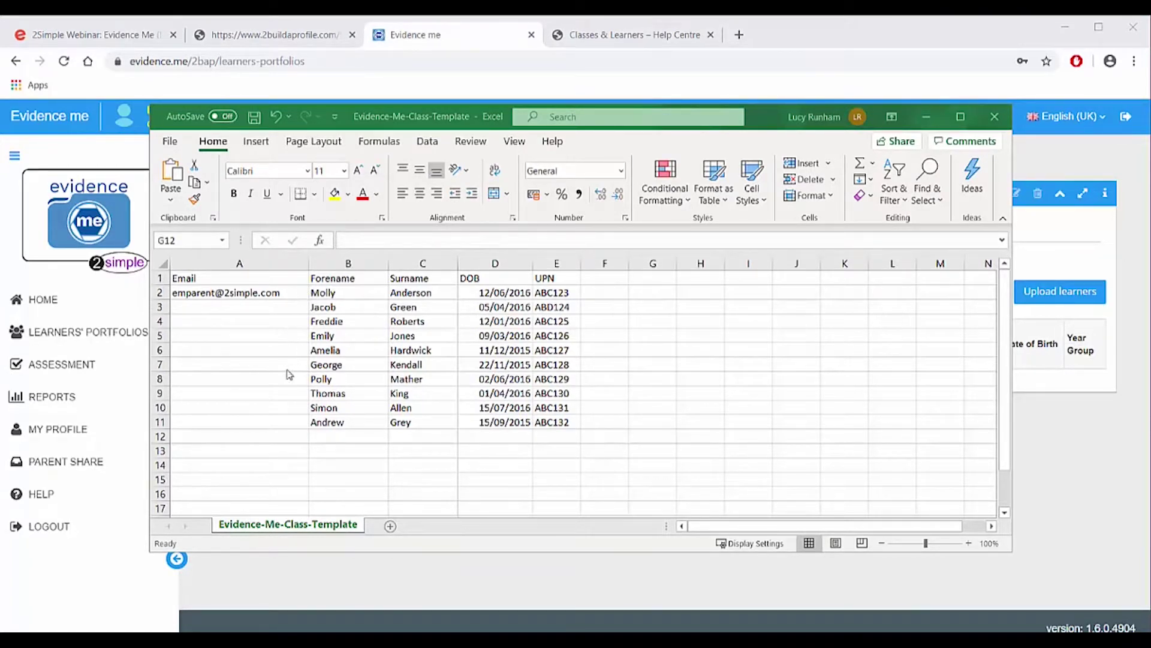
Step: Put away the Excel class template to return to the Learners' Portfolios page
{"action": "left_click", "coordinate": [1093, 477]}
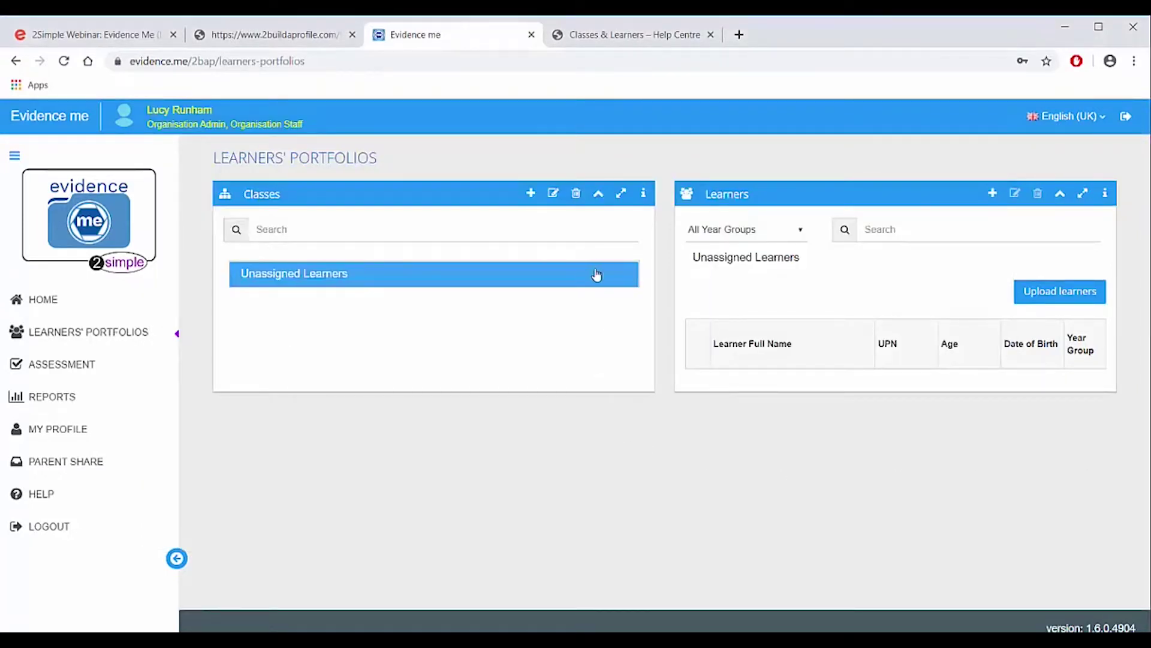
Step: Upload Evidence-Me-Class-Template from Downloads as the learners file
{"action": "left_click", "coordinate": [1060, 292]}
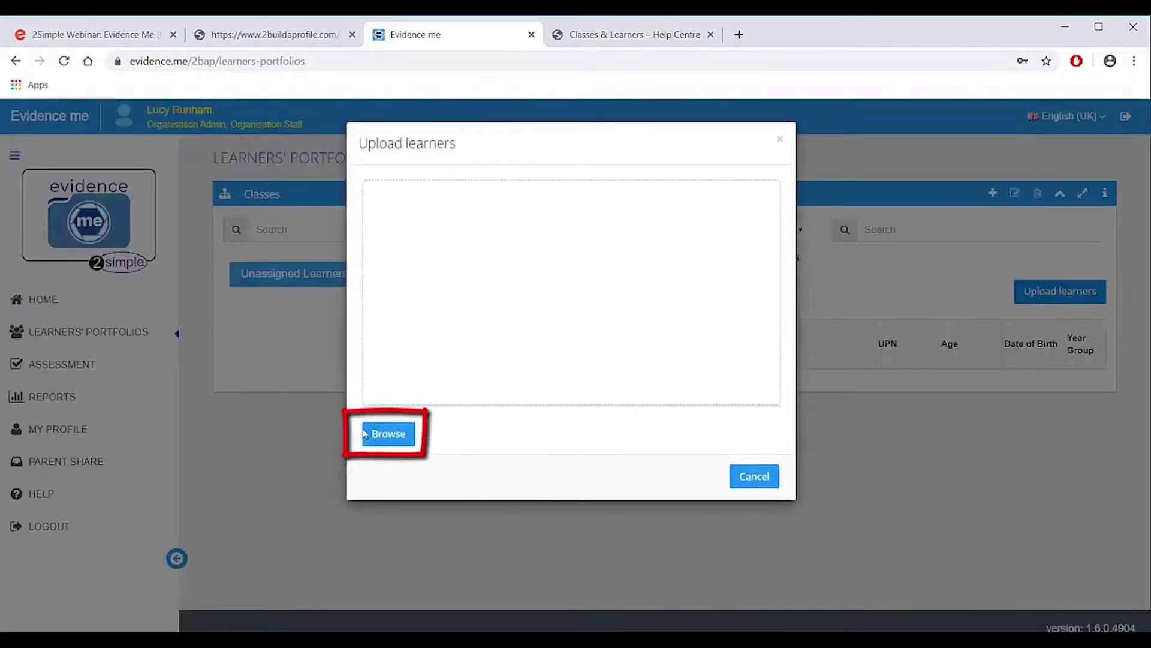
{"action": "left_click", "coordinate": [389, 434]}
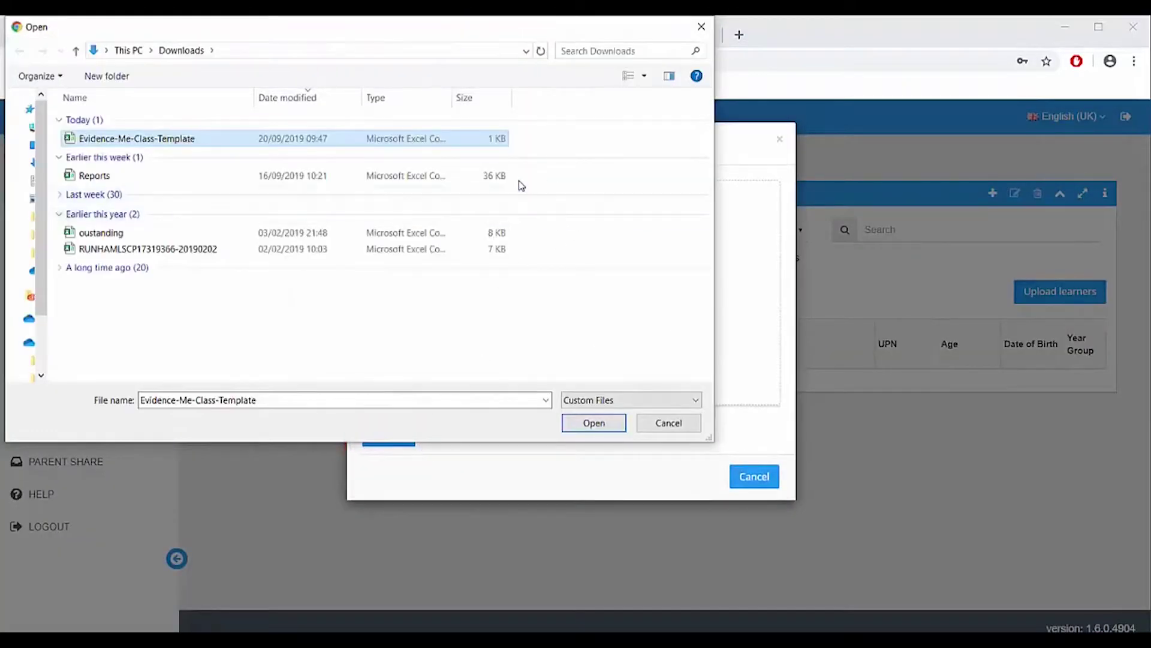
{"action": "left_click", "coordinate": [593, 424]}
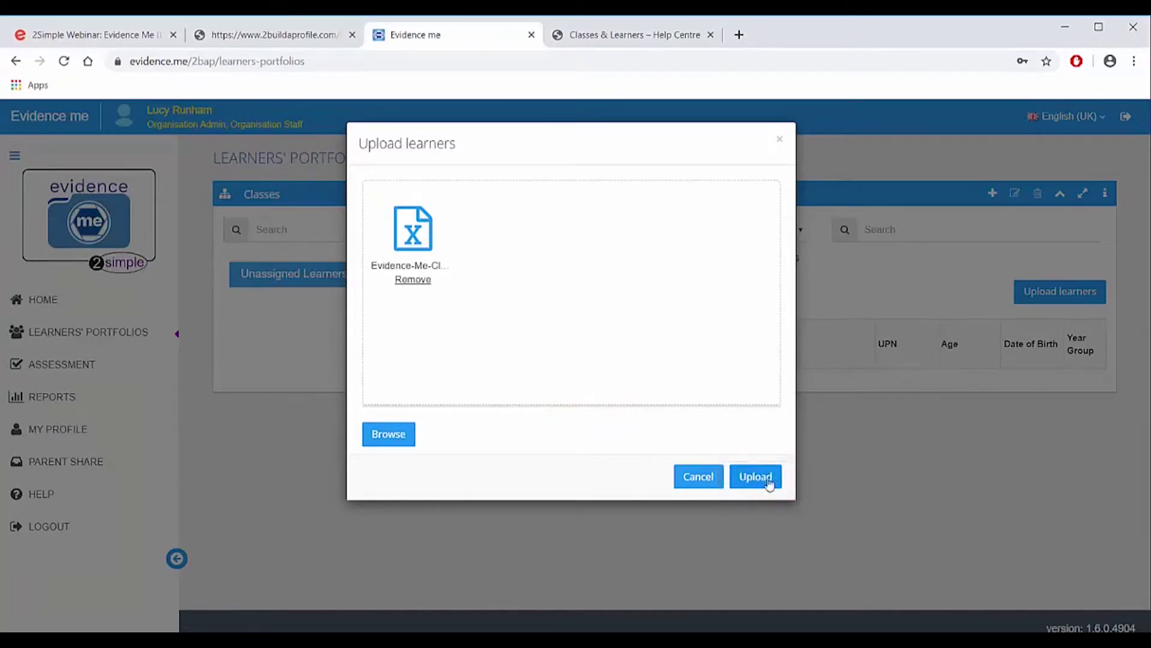
{"action": "left_click", "coordinate": [743, 477]}
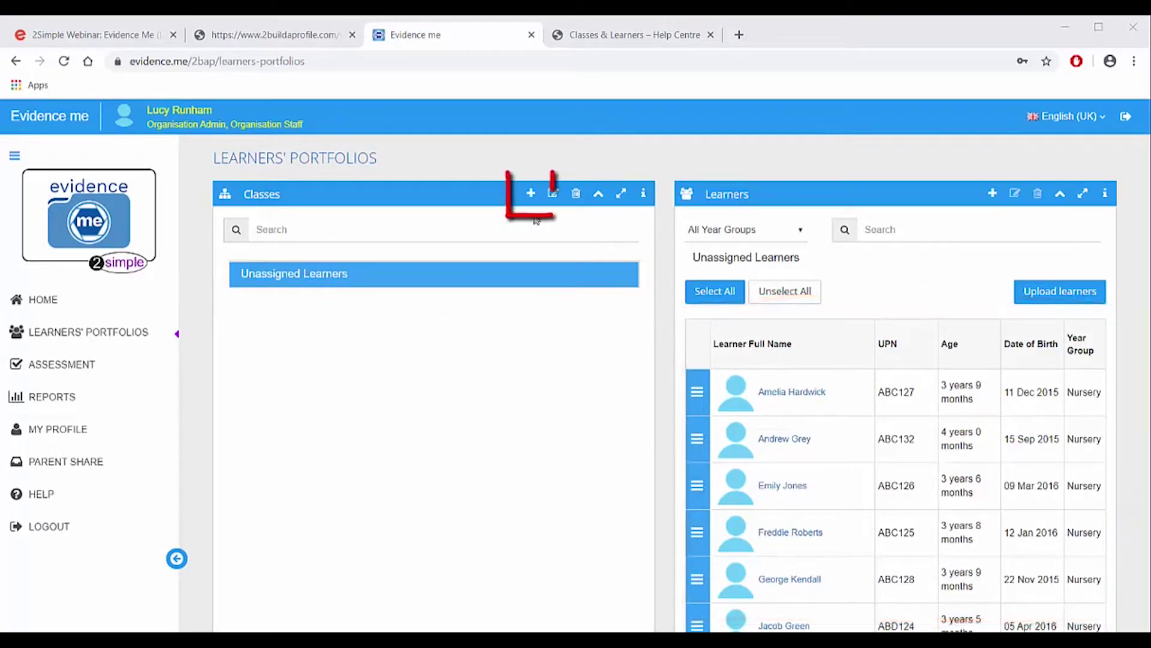
Step: Create the Robins class with description 'DOB 15/16', giving the second teacher access too
{"action": "left_click", "coordinate": [530, 195]}
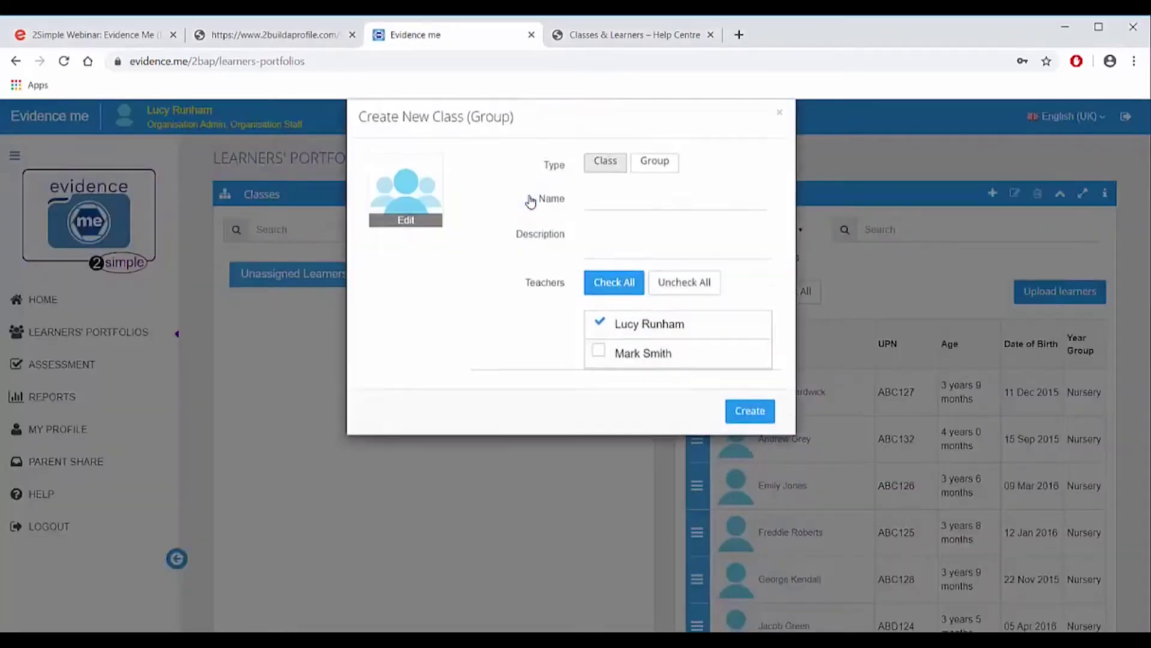
{"action": "left_click", "coordinate": [592, 227]}
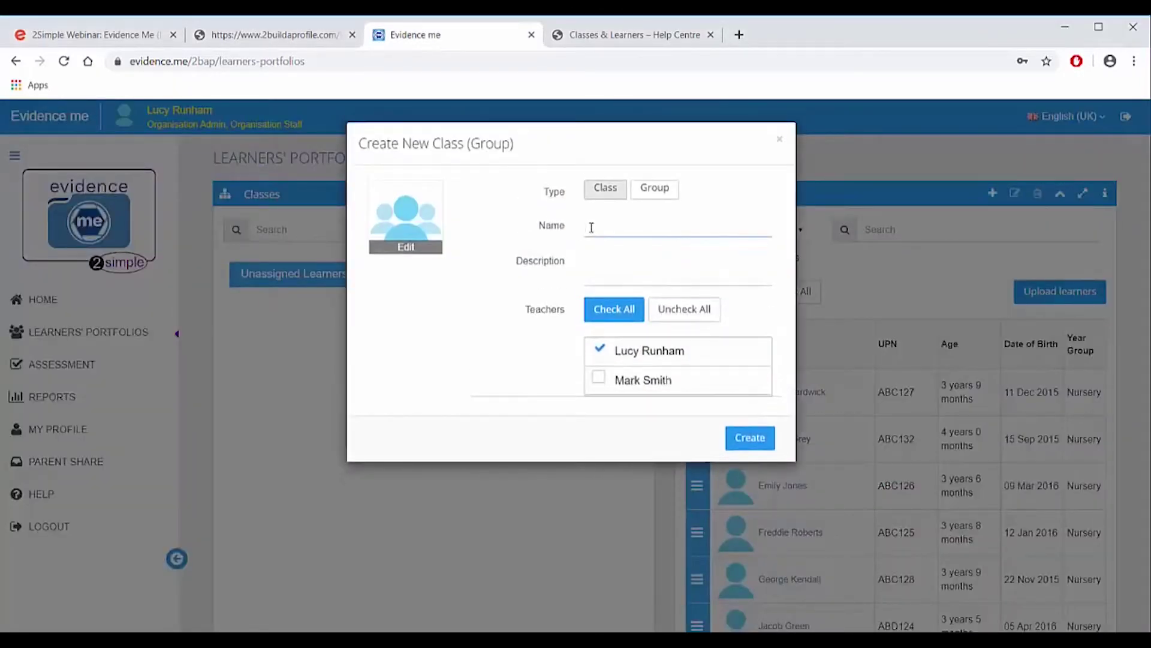
{"action": "type", "text": "Robins"}
{"action": "key", "text": "Tab"}
{"action": "type", "text": "DOB 15/16"}
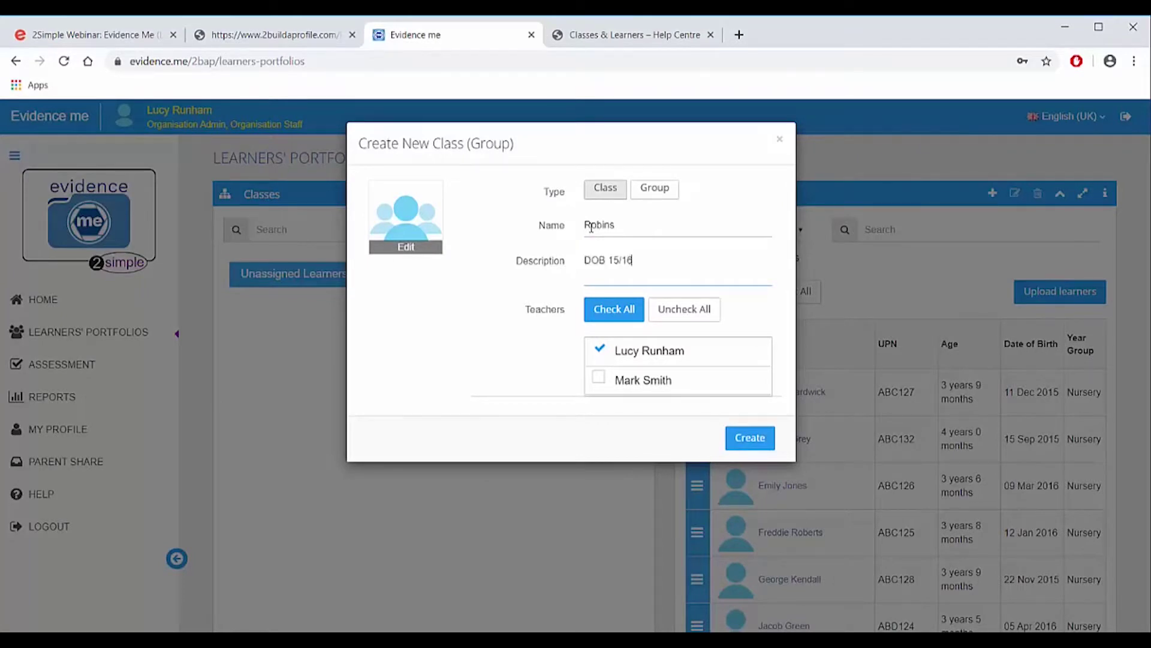
{"action": "left_click", "coordinate": [633, 388]}
Step: Create the Robins class, then select all Unassigned Learners and move them into Robins
{"action": "left_click", "coordinate": [747, 440]}
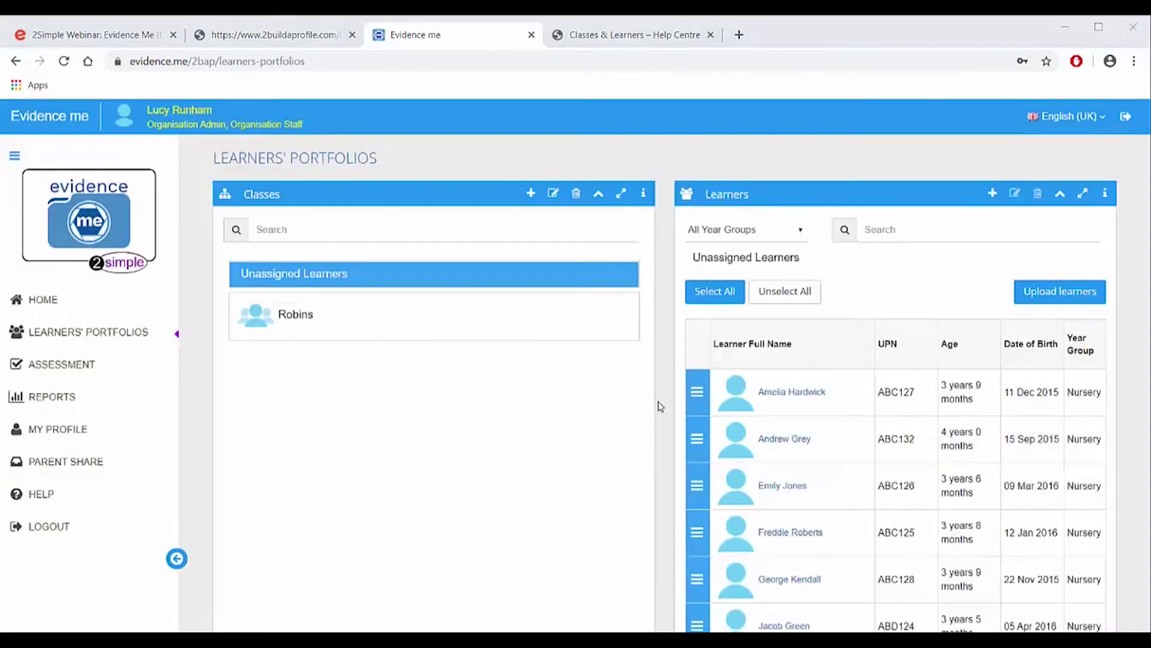
{"action": "left_click", "coordinate": [480, 333]}
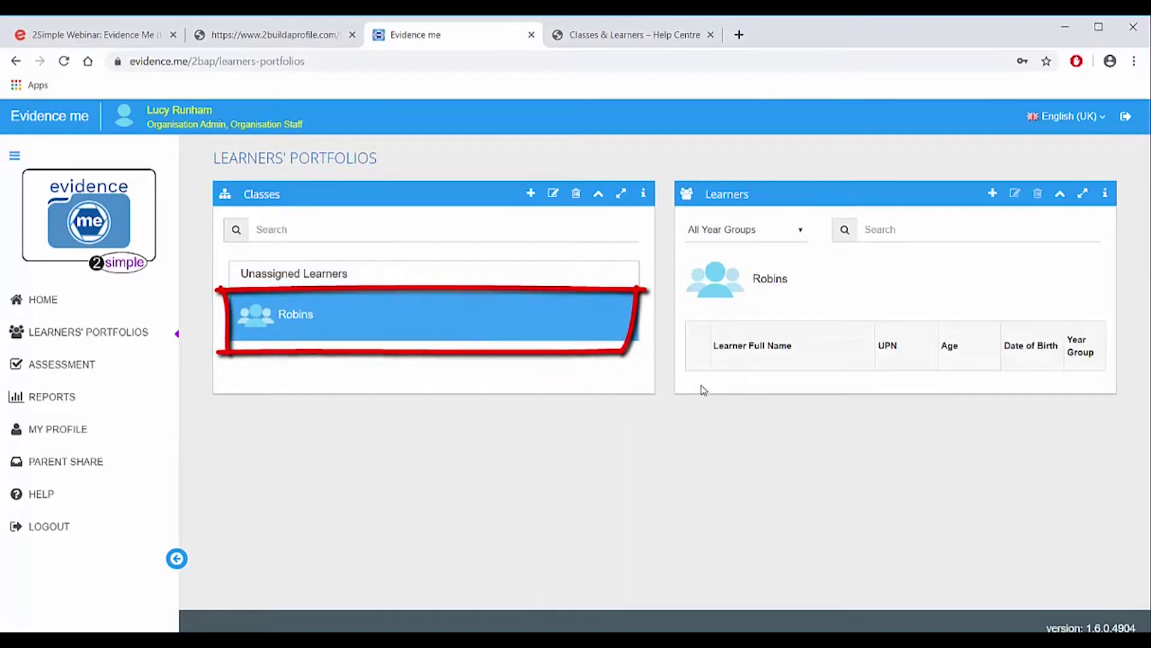
{"action": "left_click", "coordinate": [618, 286]}
{"action": "left_click", "coordinate": [700, 303]}
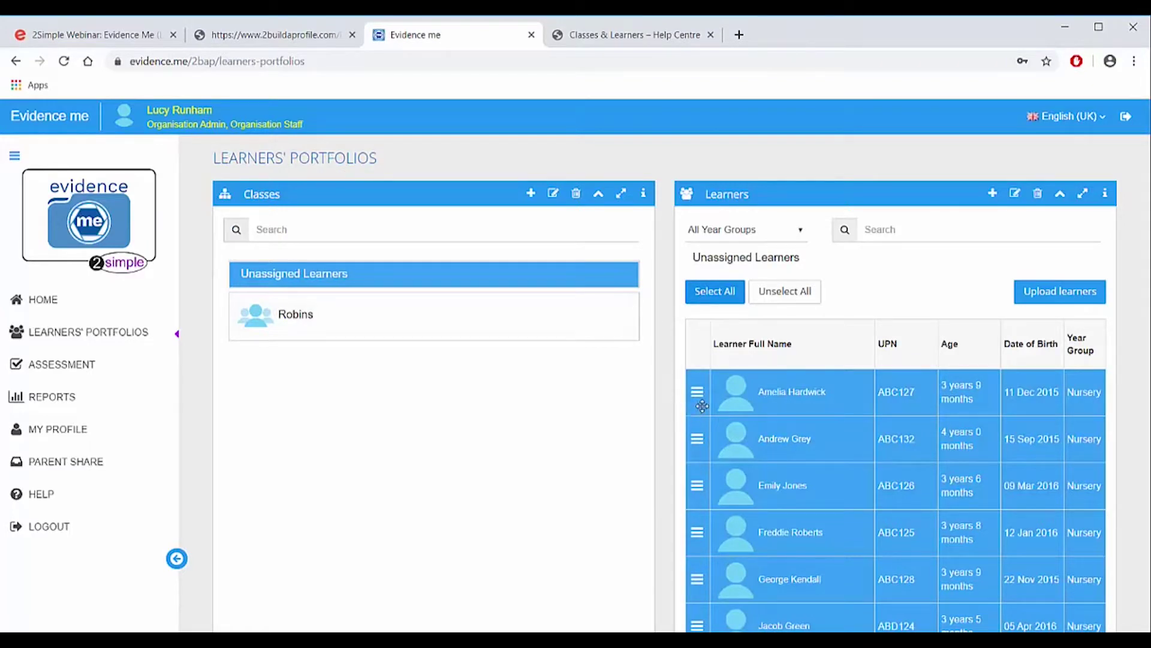
{"action": "left_click_drag", "start_coordinate": [695, 409], "coordinate": [488, 322]}
{"action": "key", "text": "Return"}
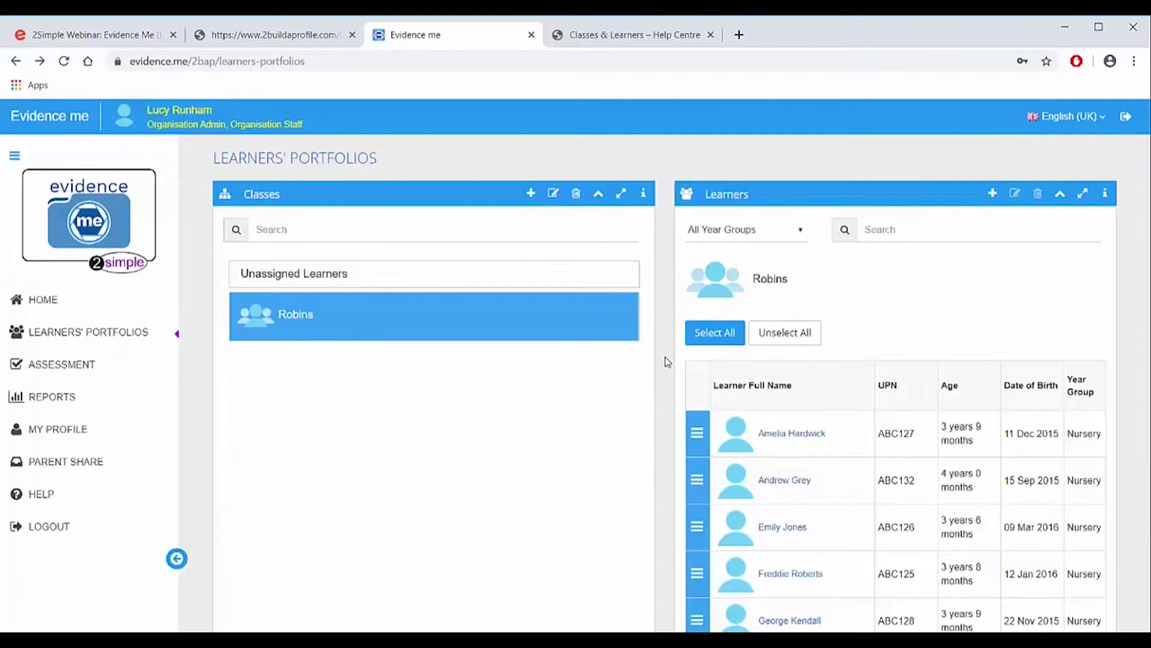
{"action": "left_click", "coordinate": [599, 340]}
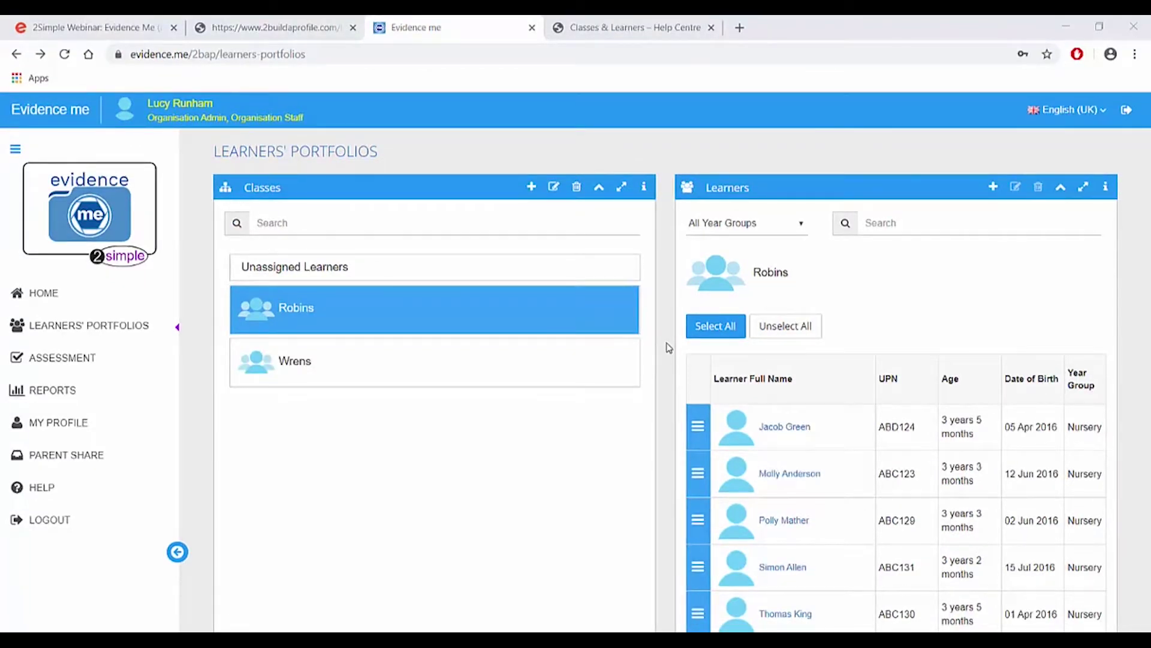
Step: Check the Wrens and Robins learner lists, with five learners in each
{"action": "left_click", "coordinate": [617, 380]}
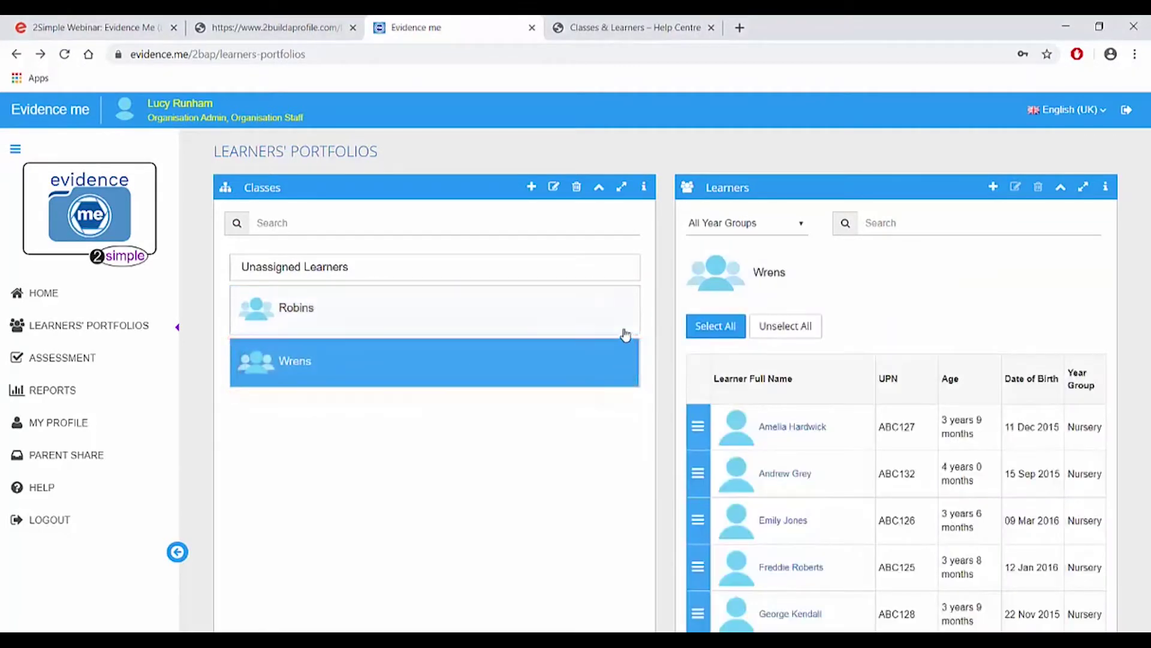
{"action": "left_click", "coordinate": [626, 326]}
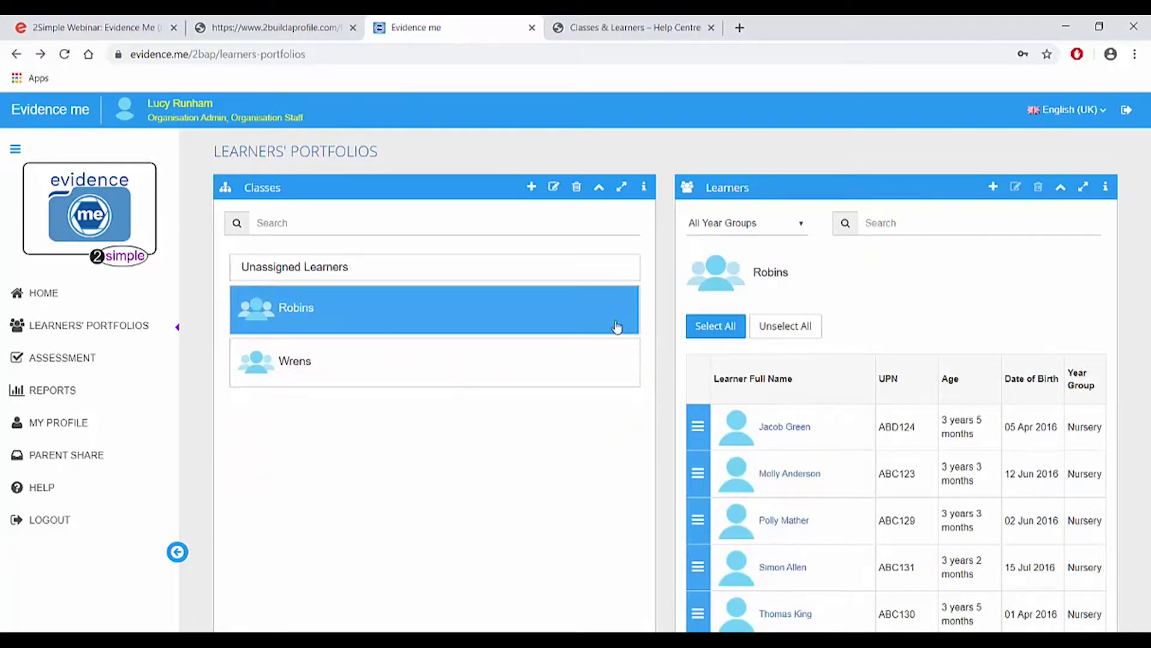
Step: Add a group named Girls in Robins, described Girls, with both teachers given access
{"action": "left_click", "coordinate": [531, 189]}
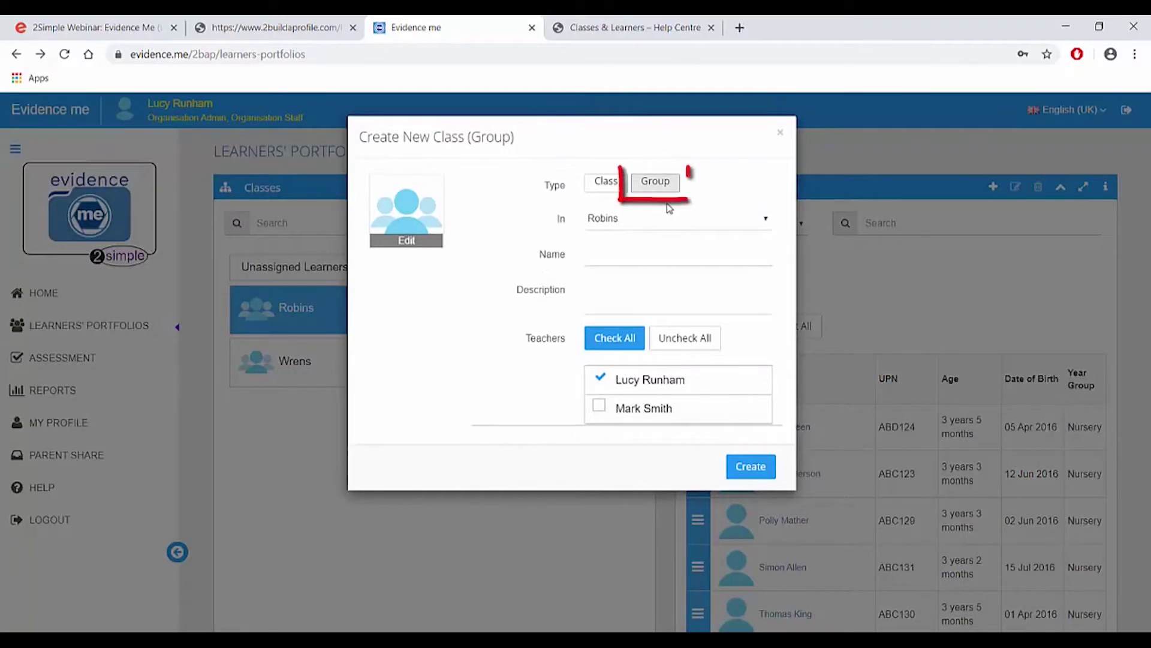
{"action": "left_click", "coordinate": [629, 259]}
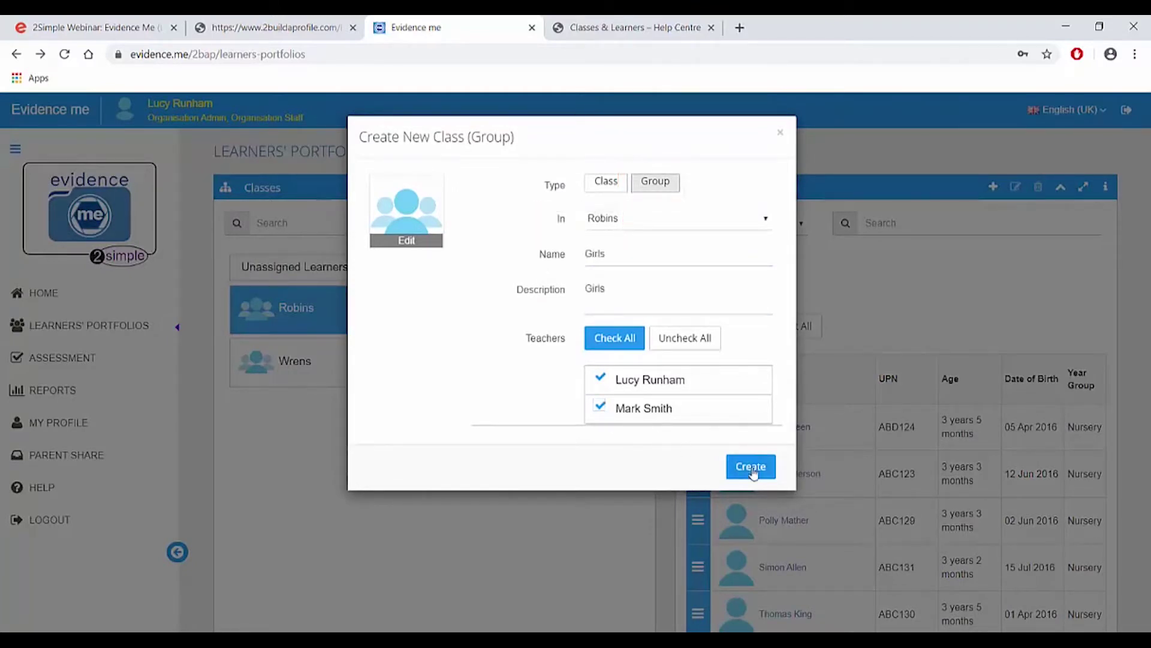
{"action": "left_click", "coordinate": [755, 467]}
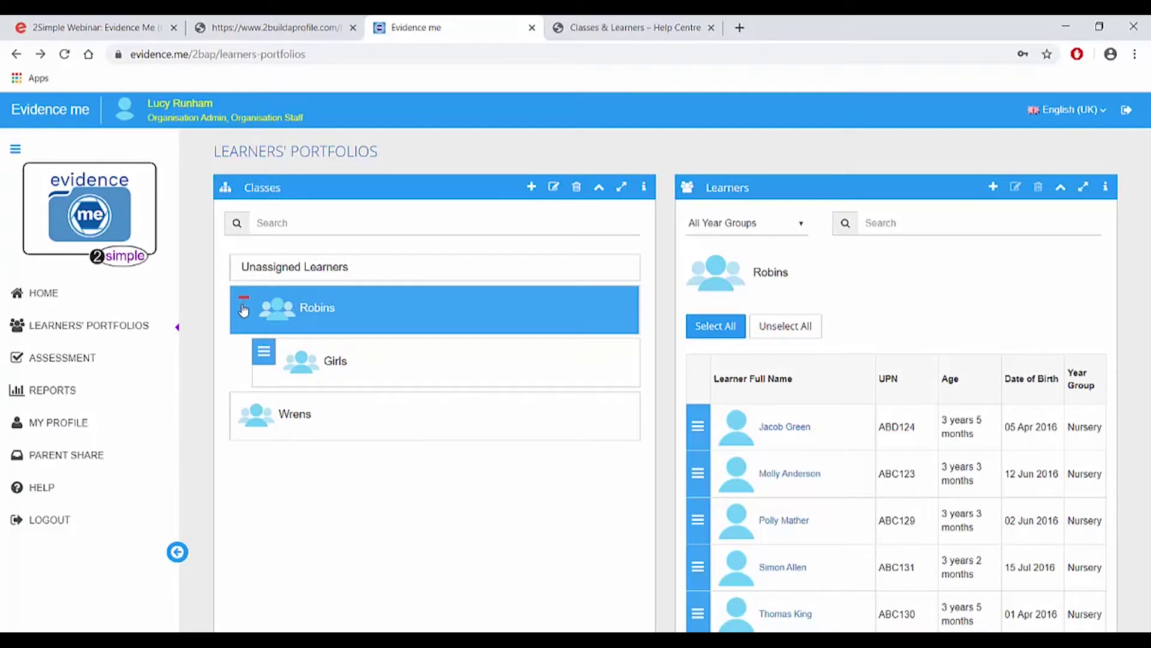
Step: Copy two Robins learners into the Girls group and view its learner list
{"action": "left_click", "coordinate": [310, 372]}
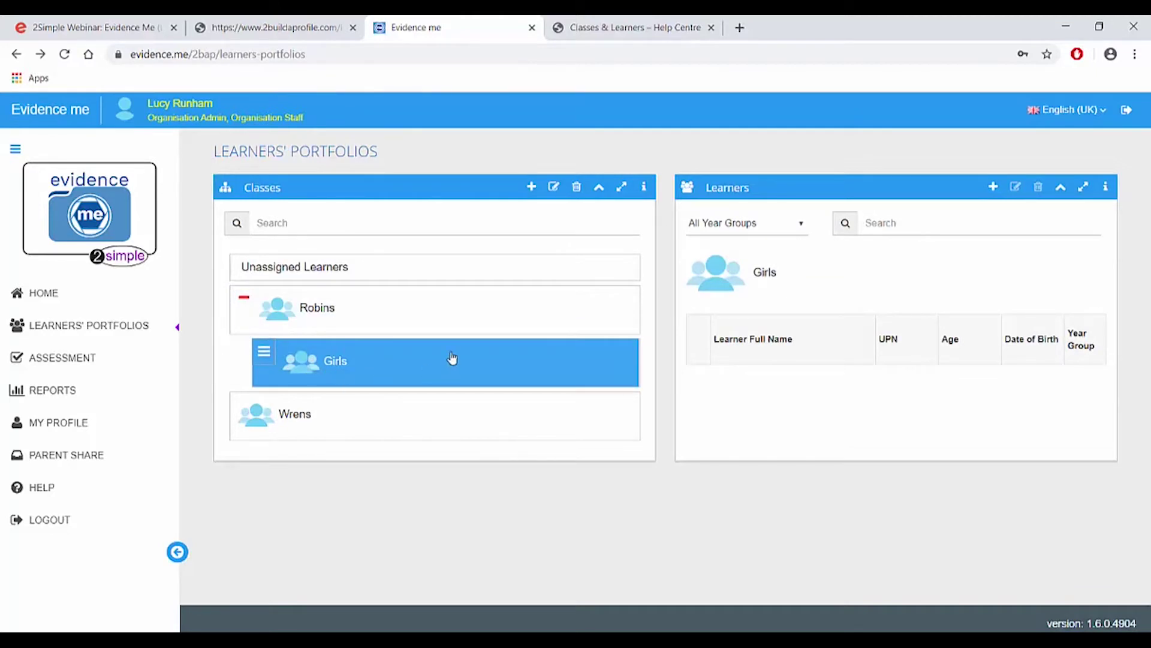
{"action": "left_click", "coordinate": [618, 322]}
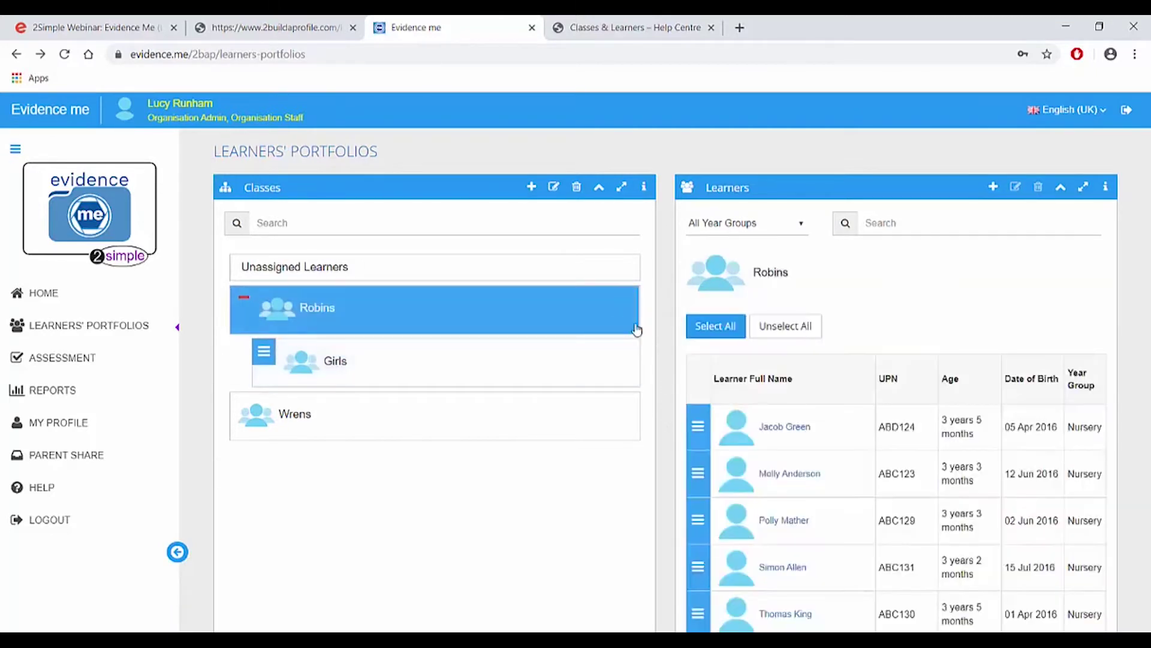
{"action": "left_click_drag", "start_coordinate": [700, 482], "coordinate": [520, 370]}
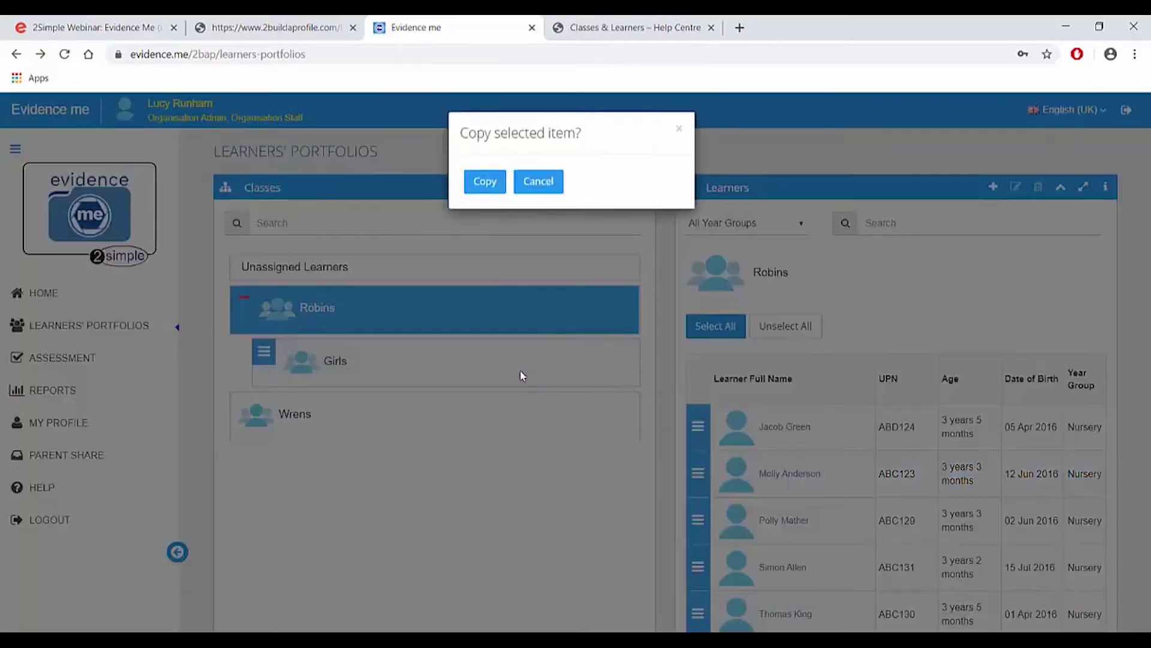
{"action": "left_click", "coordinate": [485, 187]}
{"action": "left_click_drag", "start_coordinate": [699, 536], "coordinate": [547, 367]}
{"action": "left_click", "coordinate": [483, 187]}
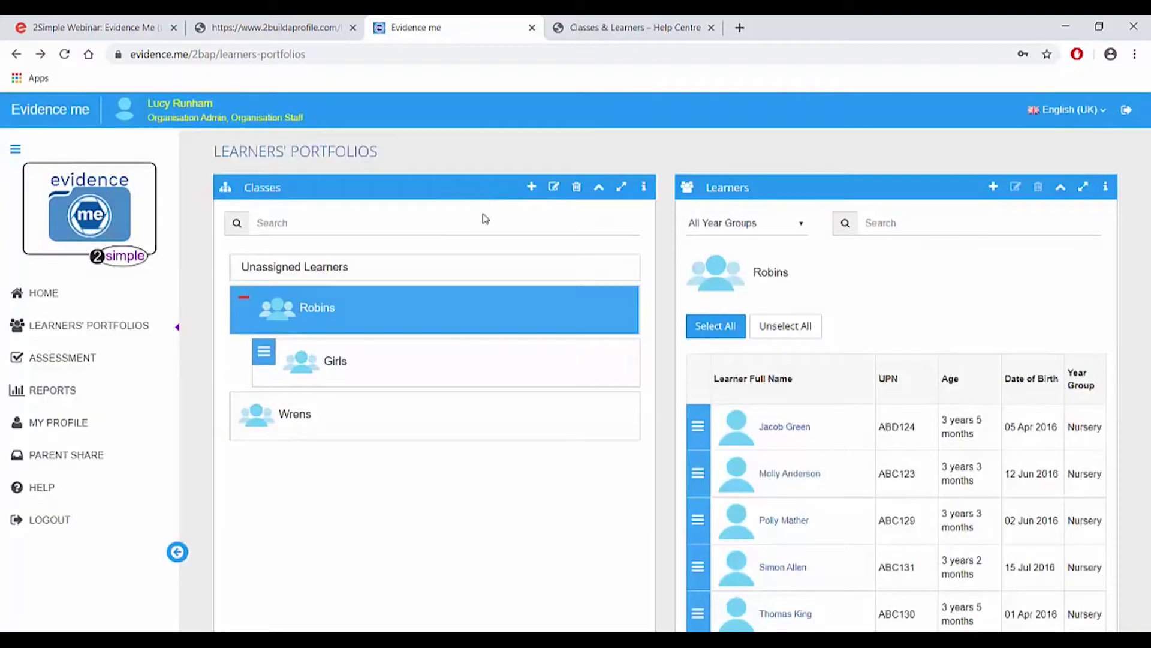
{"action": "left_click", "coordinate": [485, 374]}
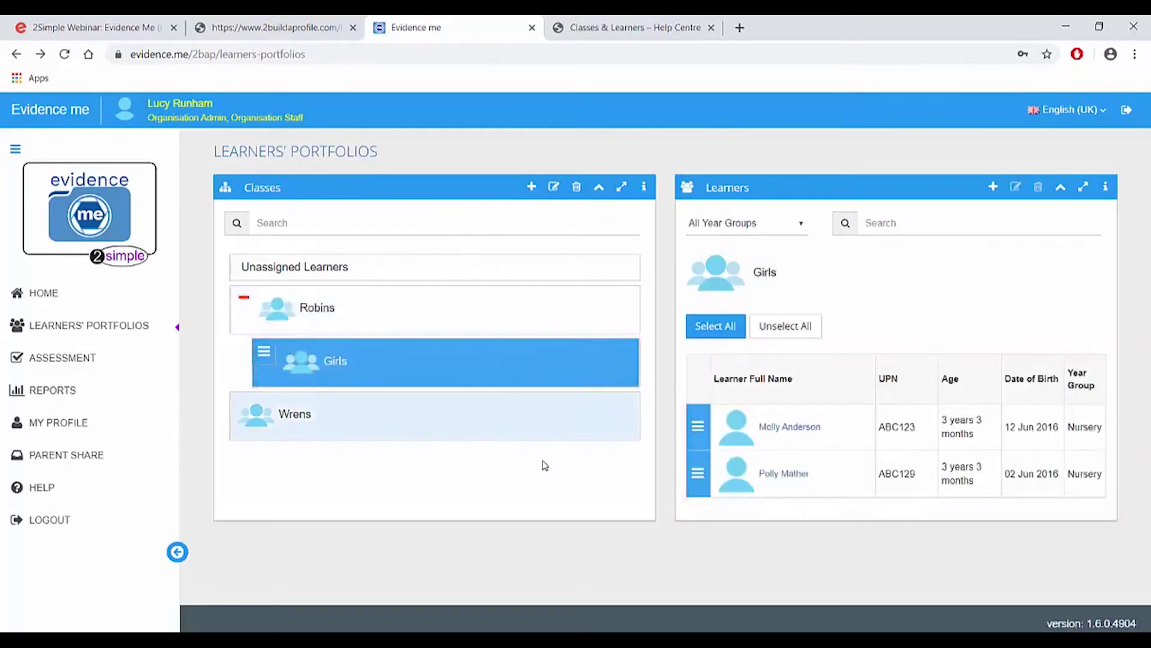
Step: Delete one learner from Girls, return to Robins, and drag that learner back onto Girls
{"action": "left_click", "coordinate": [946, 443]}
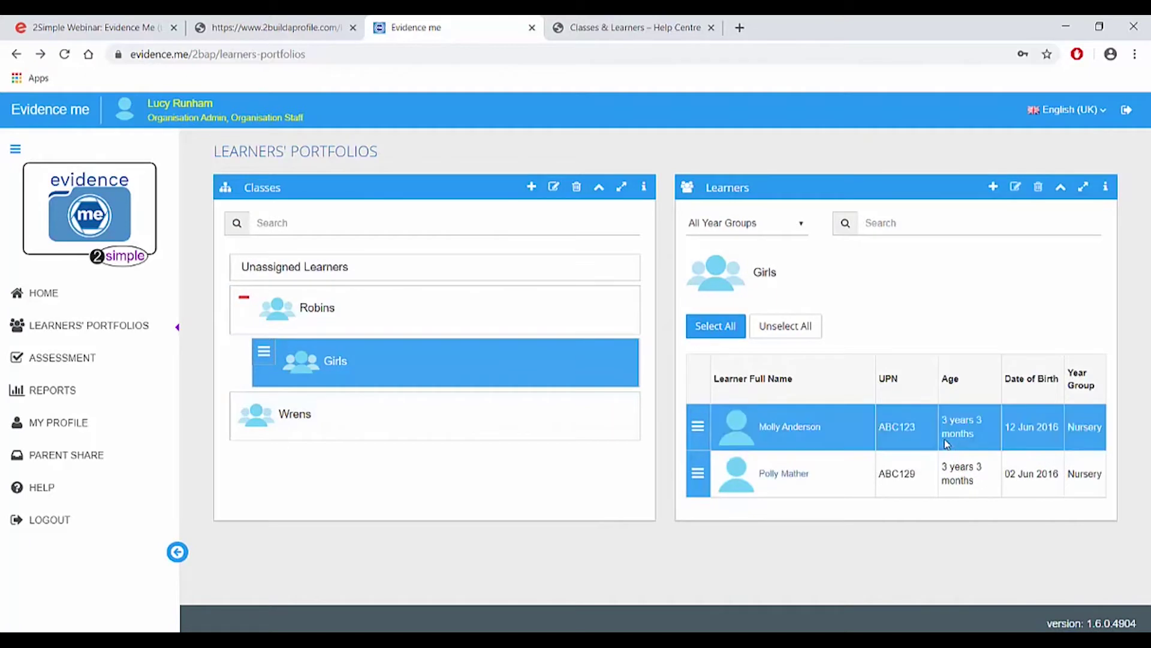
{"action": "left_click", "coordinate": [1039, 188]}
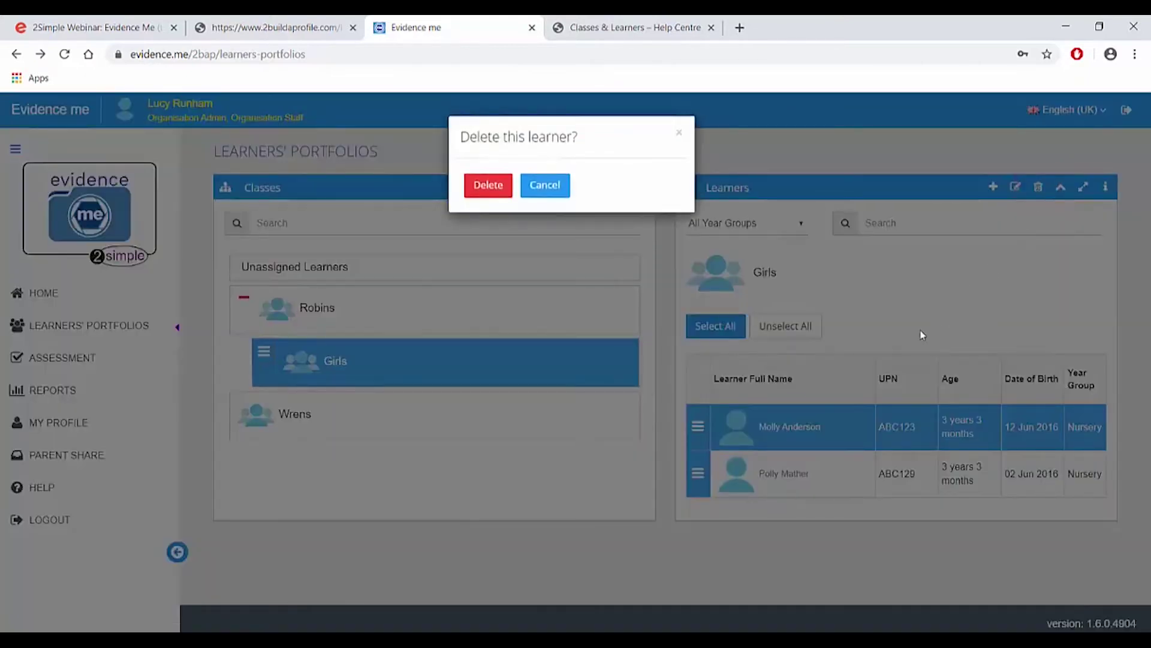
{"action": "left_click", "coordinate": [487, 184]}
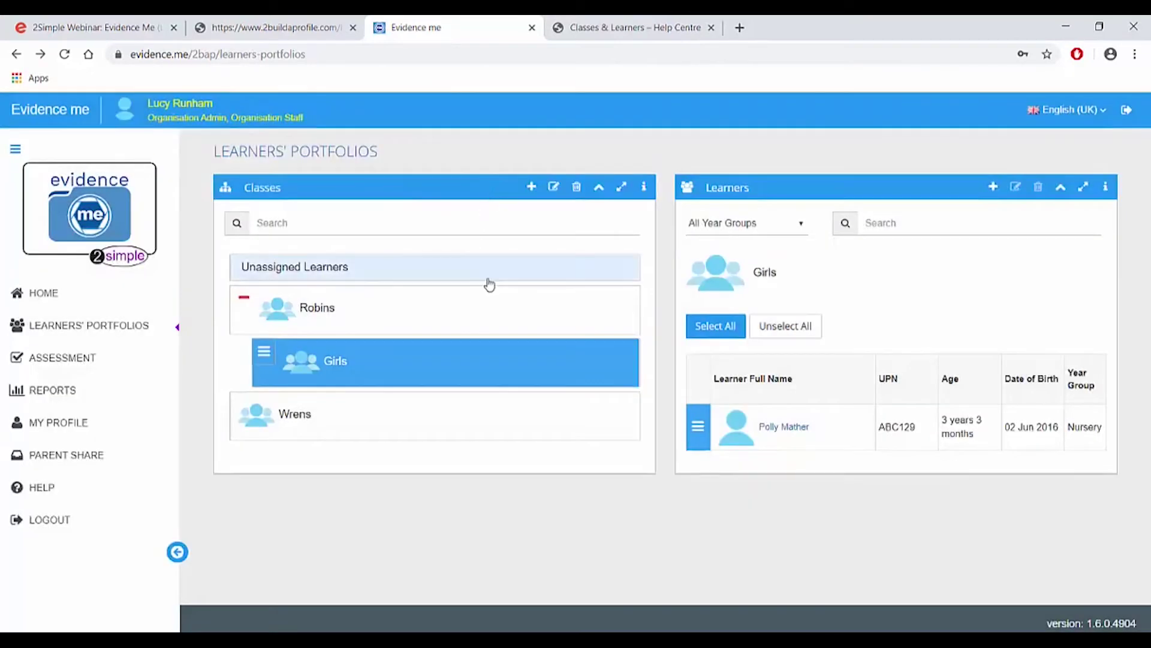
{"action": "left_click", "coordinate": [511, 314]}
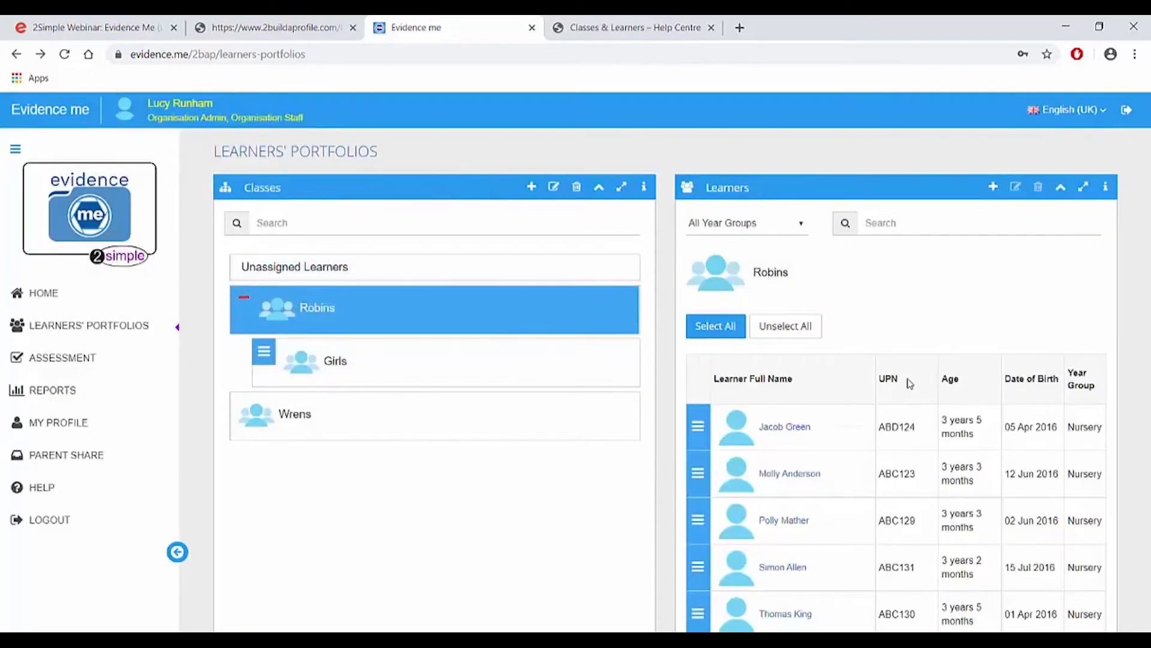
{"action": "left_click_drag", "start_coordinate": [697, 473], "coordinate": [536, 358]}
Step: Confirm copying the learner into Girls, then upload a cartoon avatar to another learner's details
{"action": "left_click", "coordinate": [489, 193]}
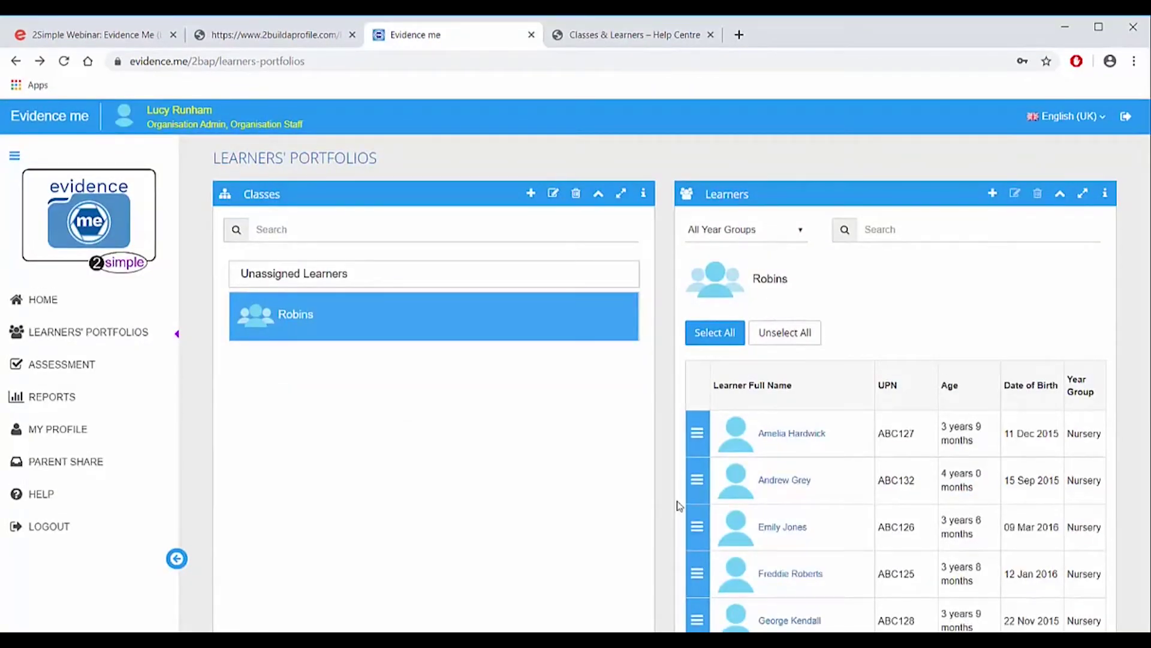
{"action": "left_click", "coordinate": [889, 420]}
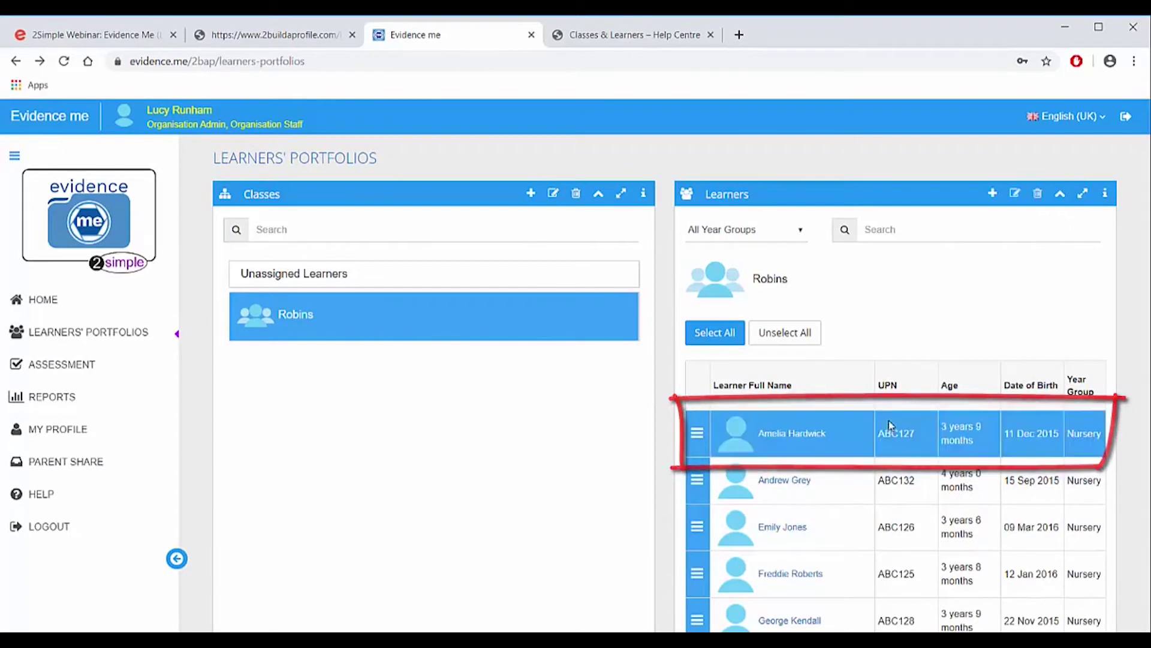
{"action": "left_click", "coordinate": [1014, 193]}
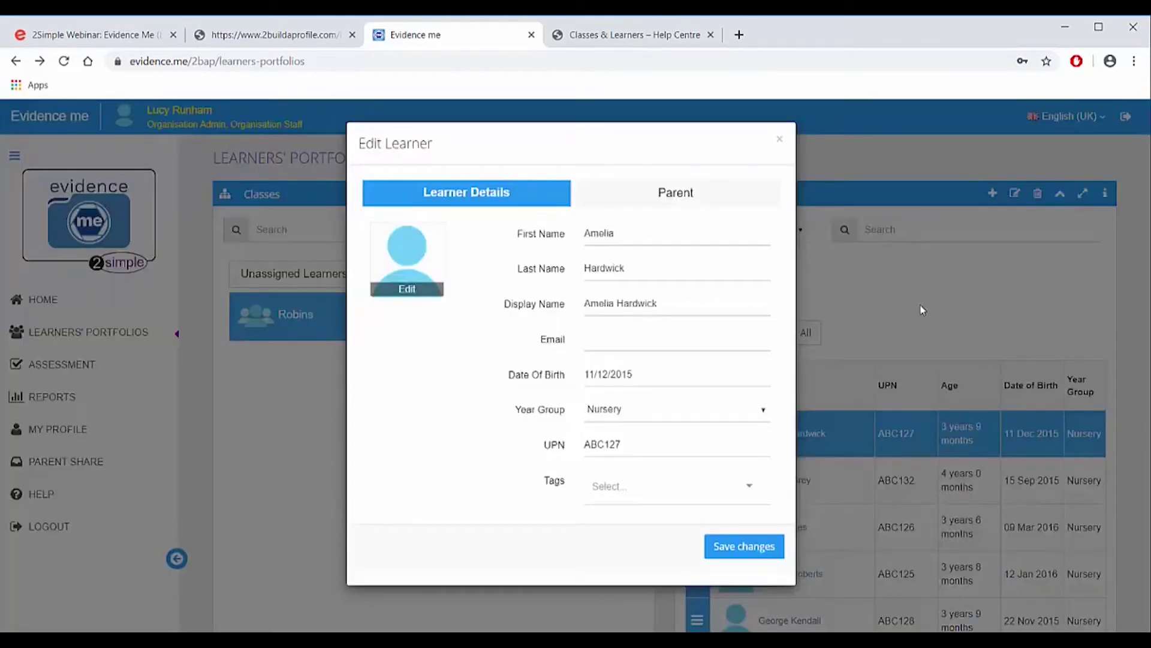
{"action": "left_click", "coordinate": [609, 198]}
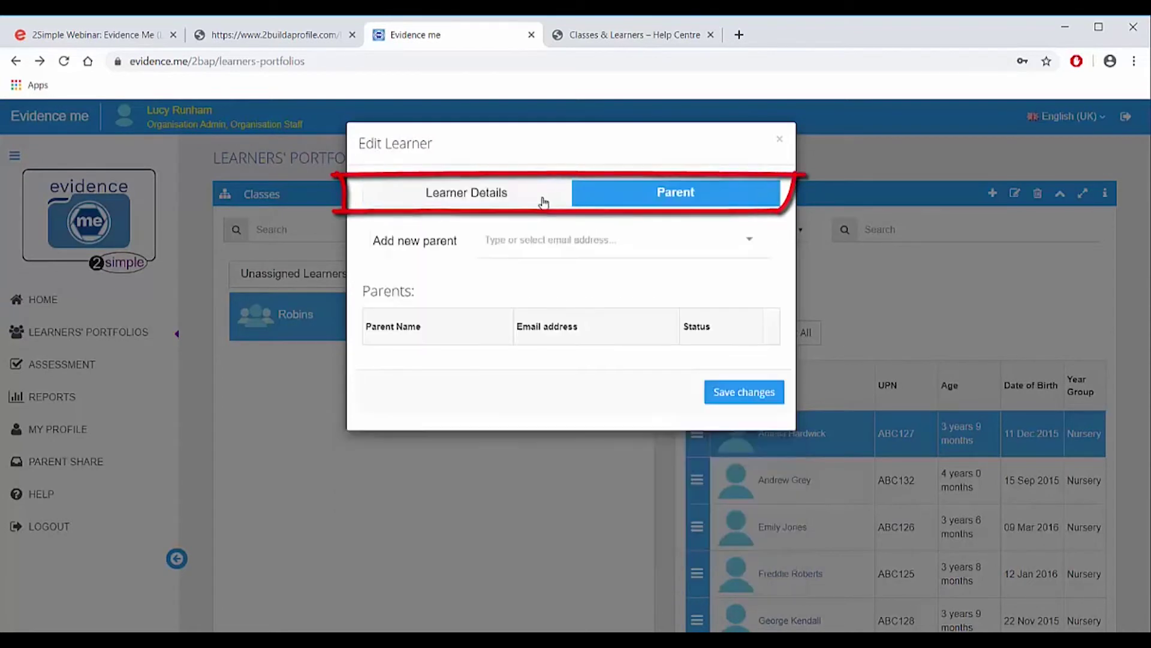
{"action": "left_click", "coordinate": [544, 203]}
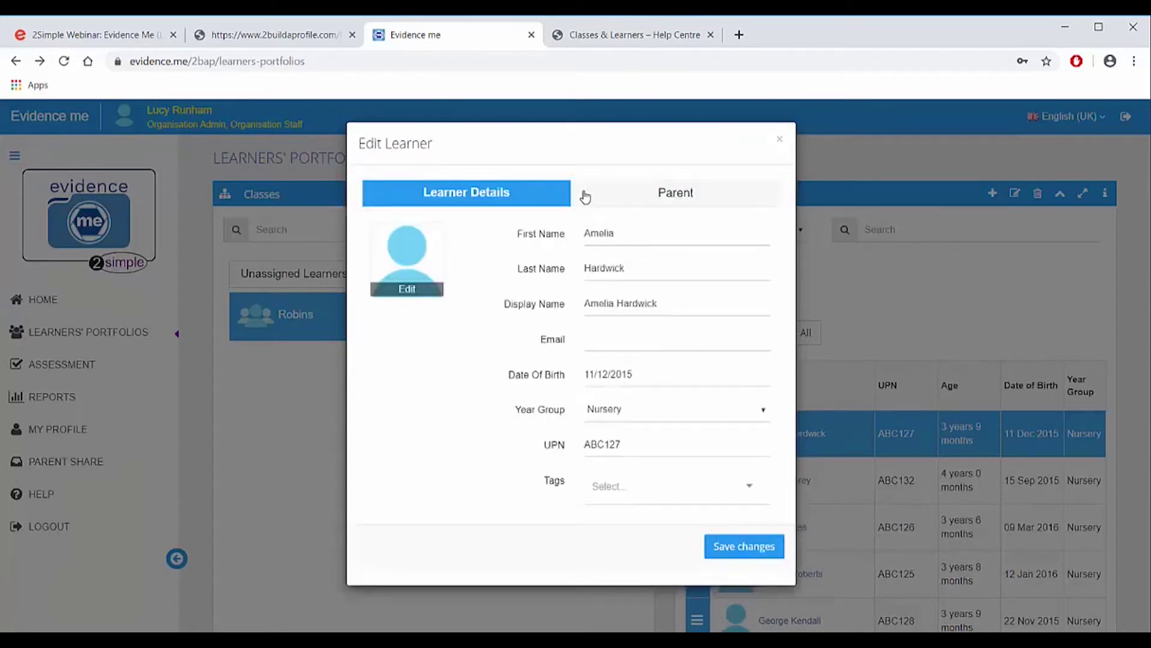
{"action": "left_click", "coordinate": [582, 195]}
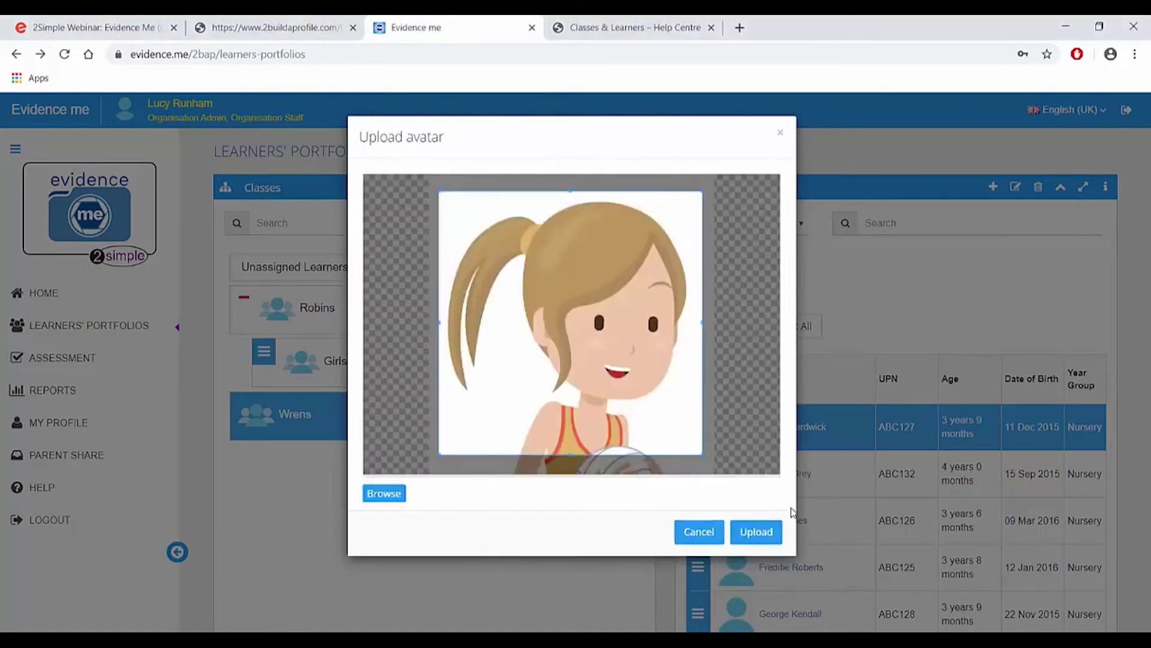
{"action": "left_click", "coordinate": [773, 532]}
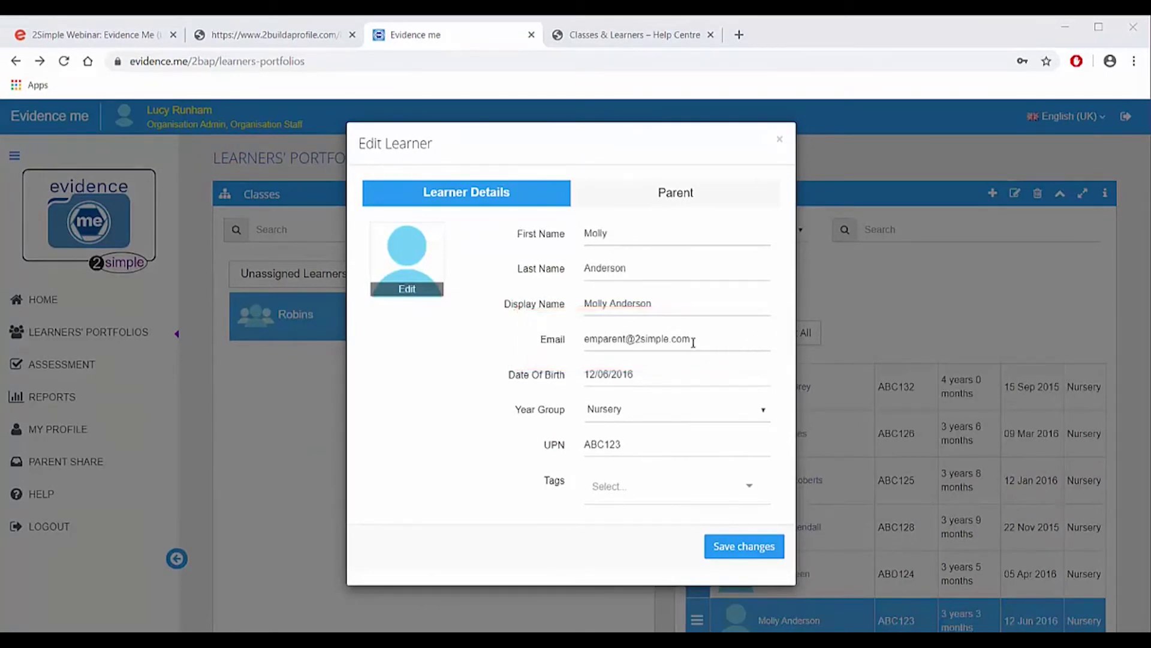
Step: Copy the learner's e-mail and add it as a new parent with Send Invitation ticked
{"action": "left_click_drag", "start_coordinate": [693, 339], "coordinate": [597, 332]}
{"action": "right_click", "coordinate": [626, 339]}
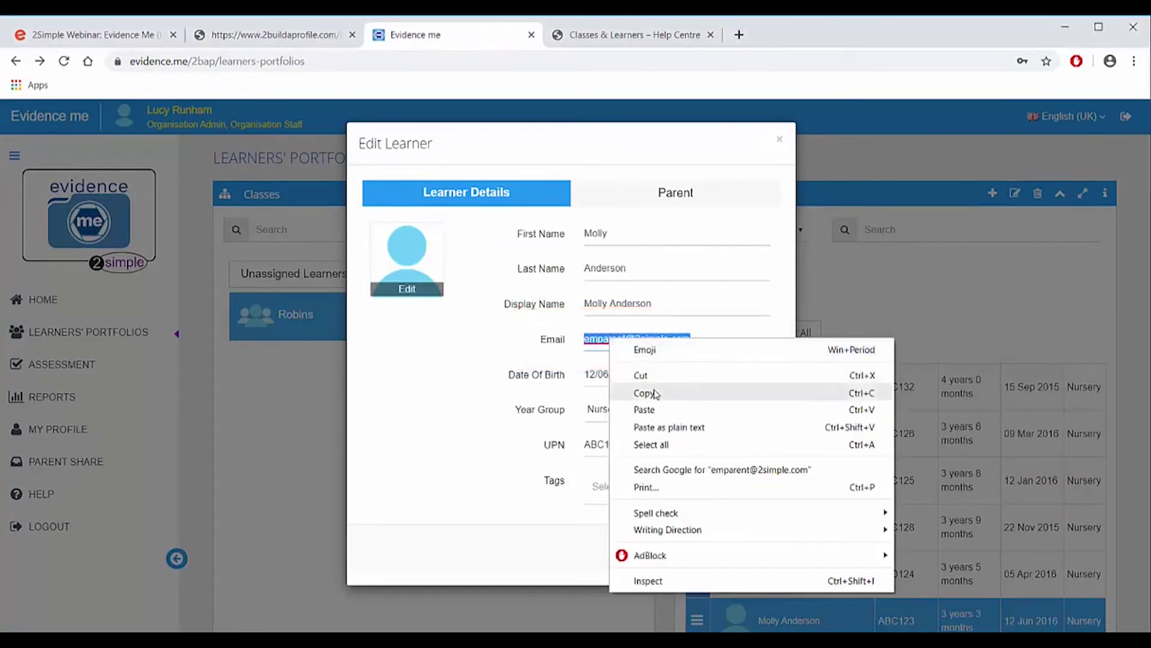
{"action": "left_click", "coordinate": [656, 392]}
{"action": "left_click", "coordinate": [772, 343]}
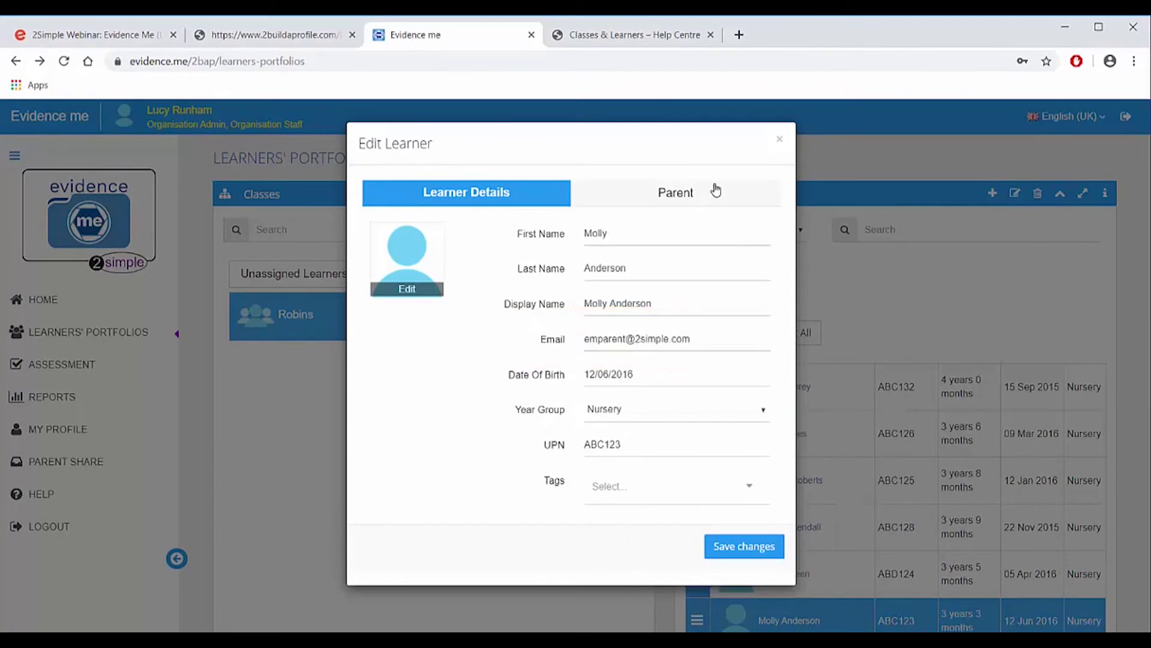
{"action": "left_click", "coordinate": [713, 189]}
{"action": "left_click", "coordinate": [595, 243]}
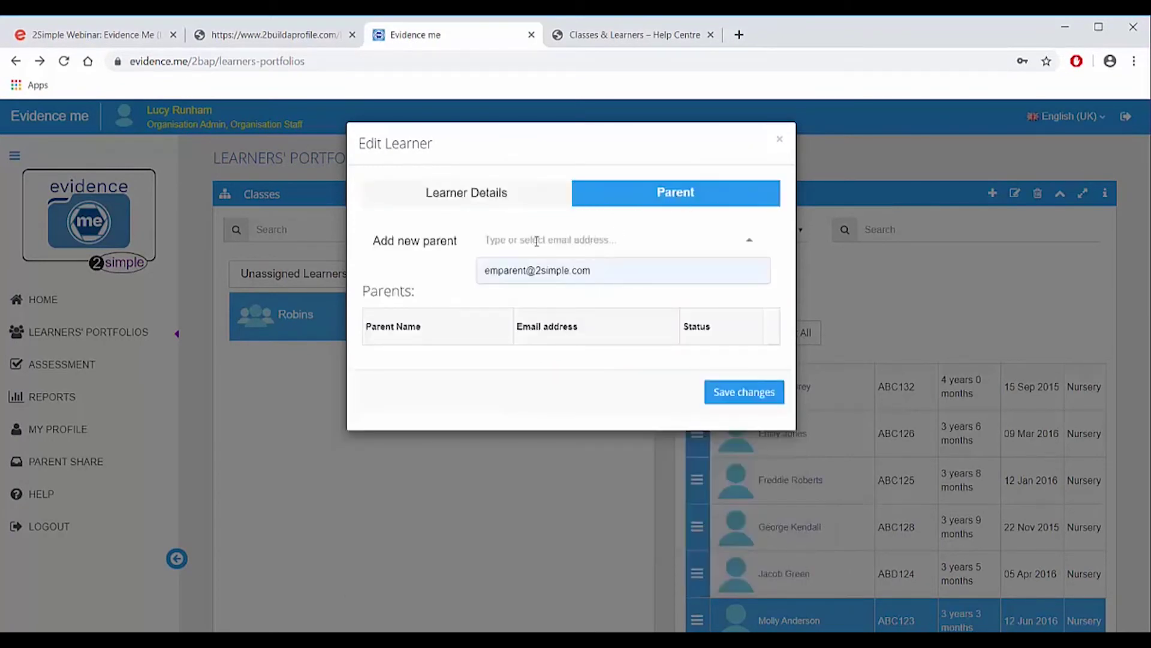
{"action": "key", "text": "ctrl+v"}
{"action": "key", "text": "Return"}
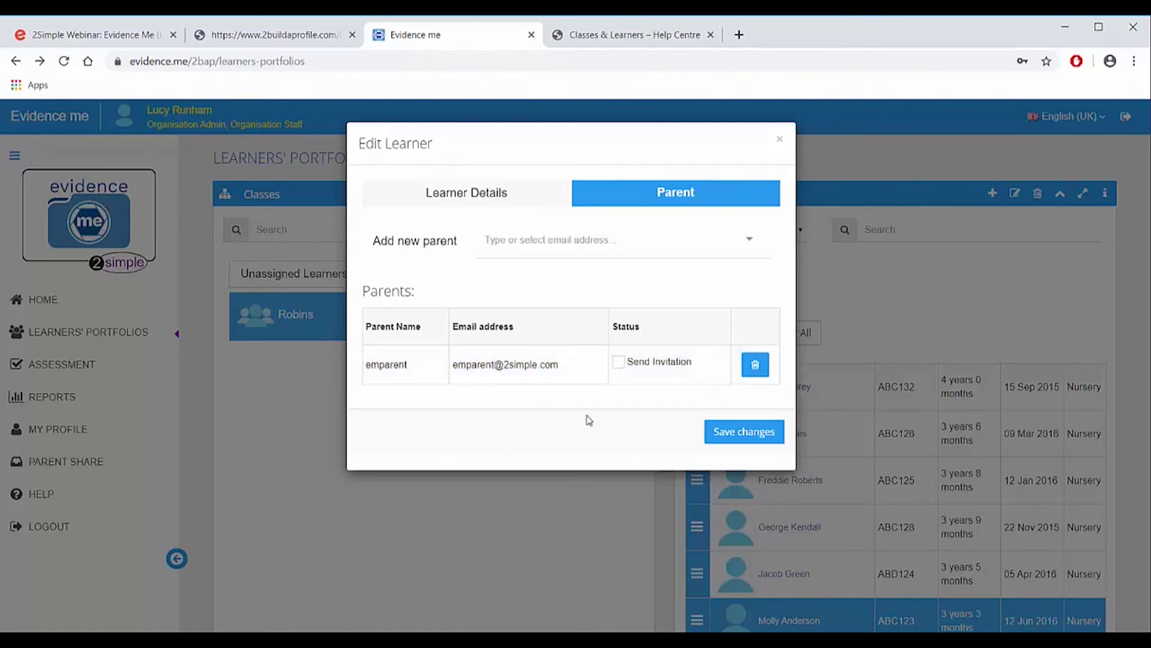
{"action": "left_click", "coordinate": [619, 362]}
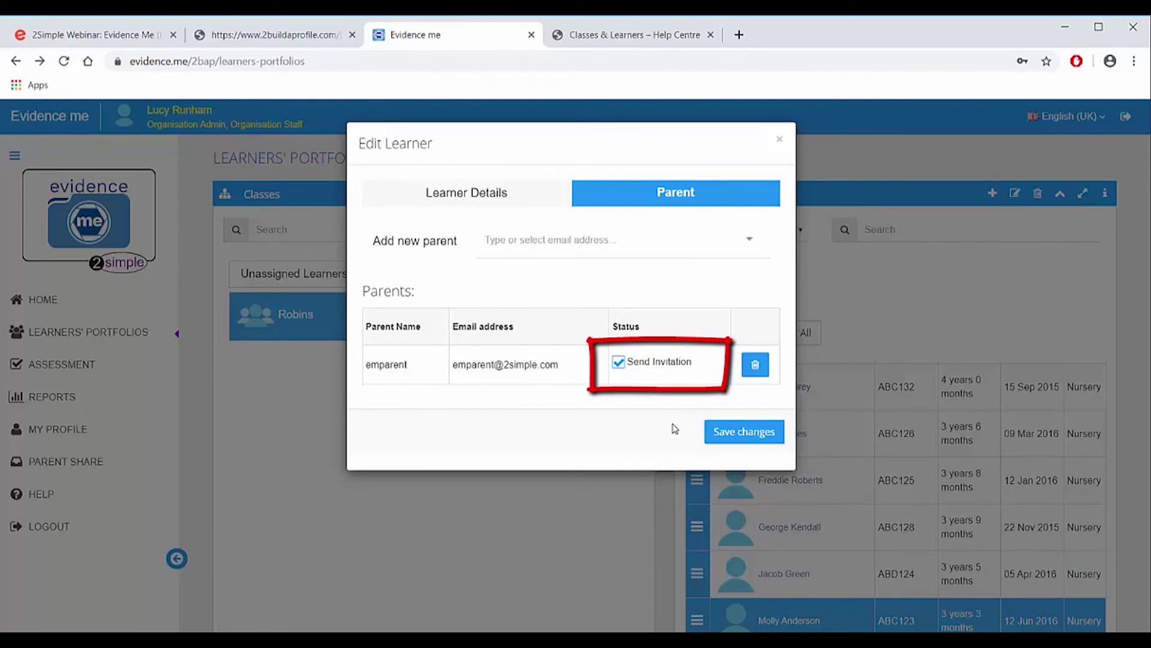
Step: Save the new parent, then follow the activation link in the Outlook email
{"action": "left_click", "coordinate": [752, 434]}
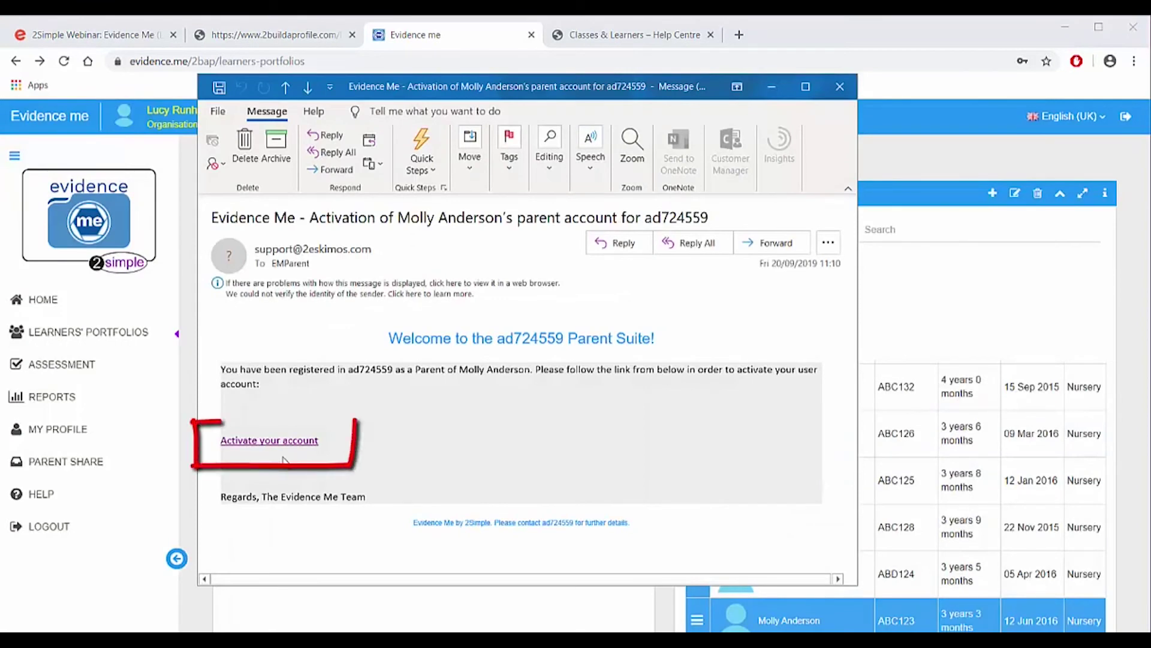
{"action": "left_click", "coordinate": [269, 440]}
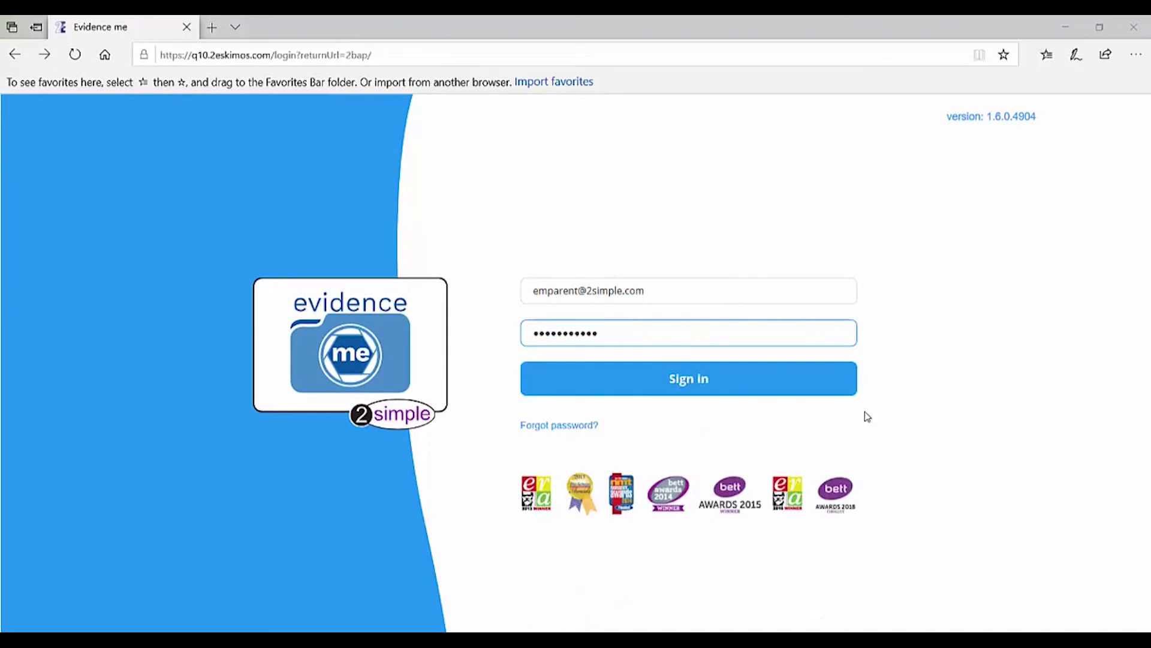
Step: Sign in to Evidence Me with the new parent account's e-mail and password
{"action": "left_click", "coordinate": [835, 391]}
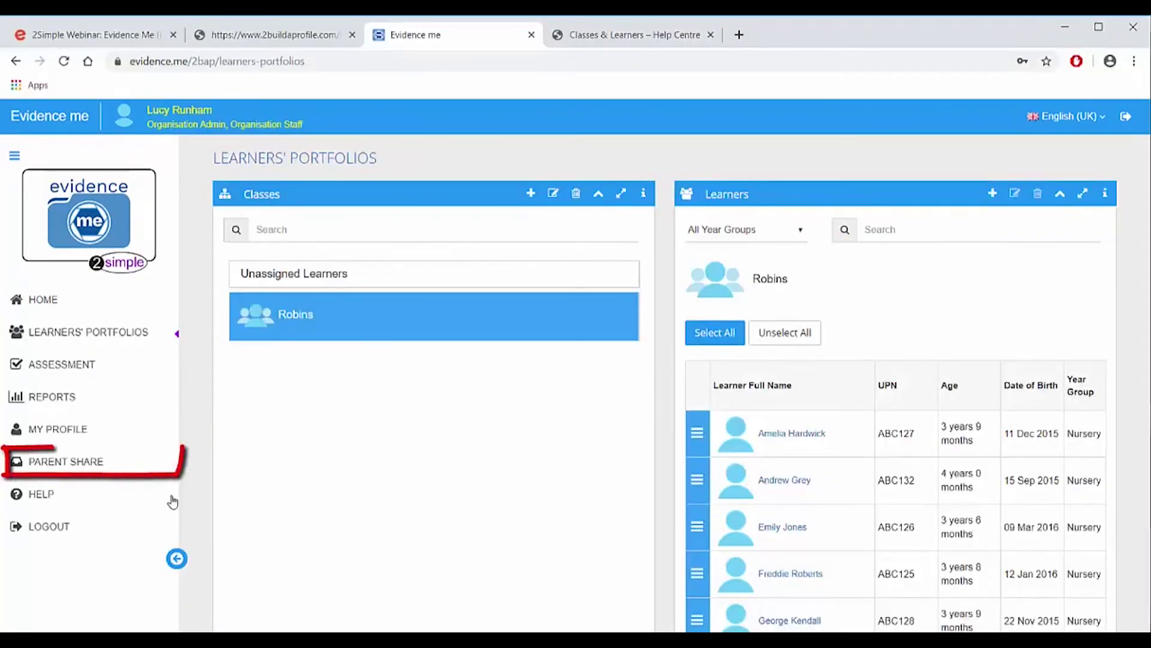
Step: Open Parent Share for Robins to see the parent's Confirmed status
{"action": "left_click", "coordinate": [135, 475]}
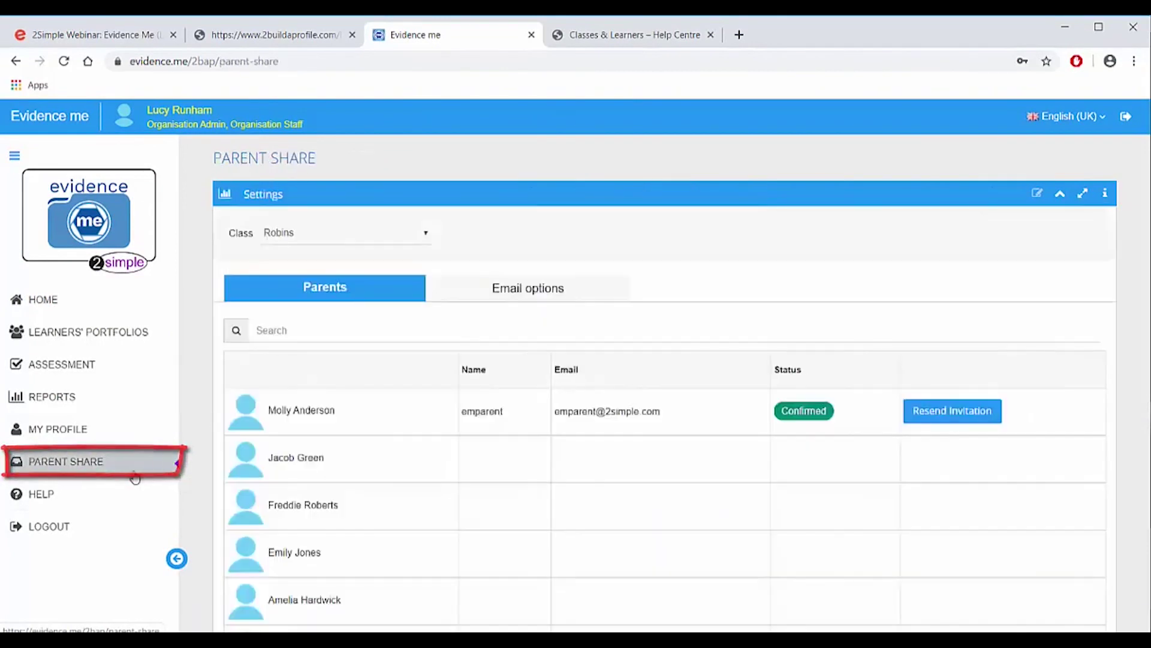